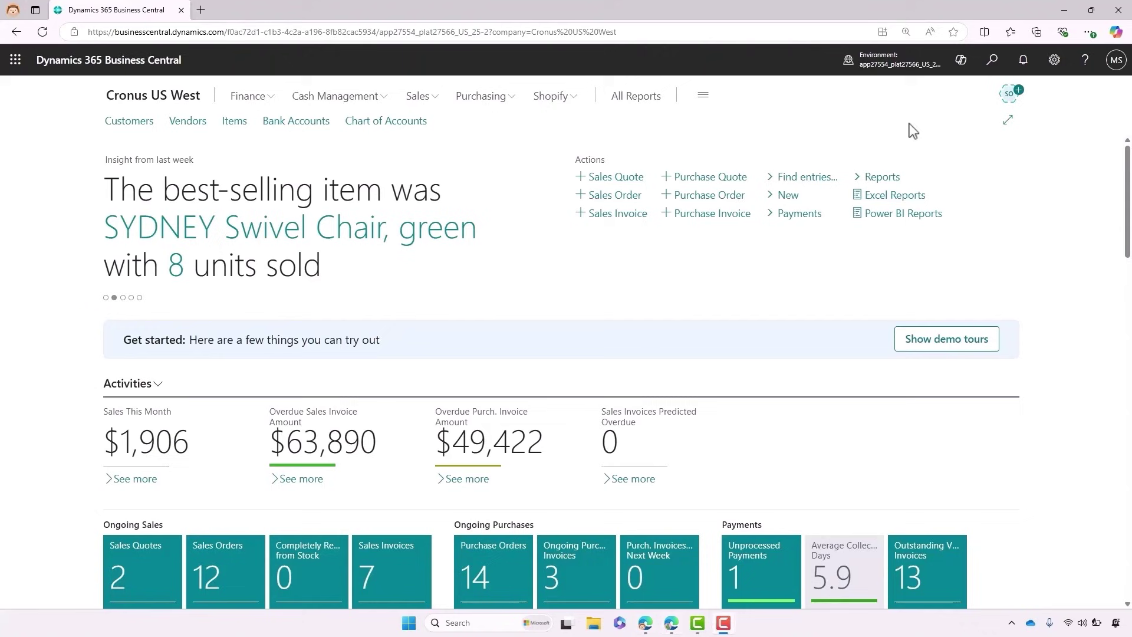
Open the Sales Order Agent settings and start a Microsoft 365 email account setup for its mailbox
{"action": "left_click", "coordinate": [1010, 96]}
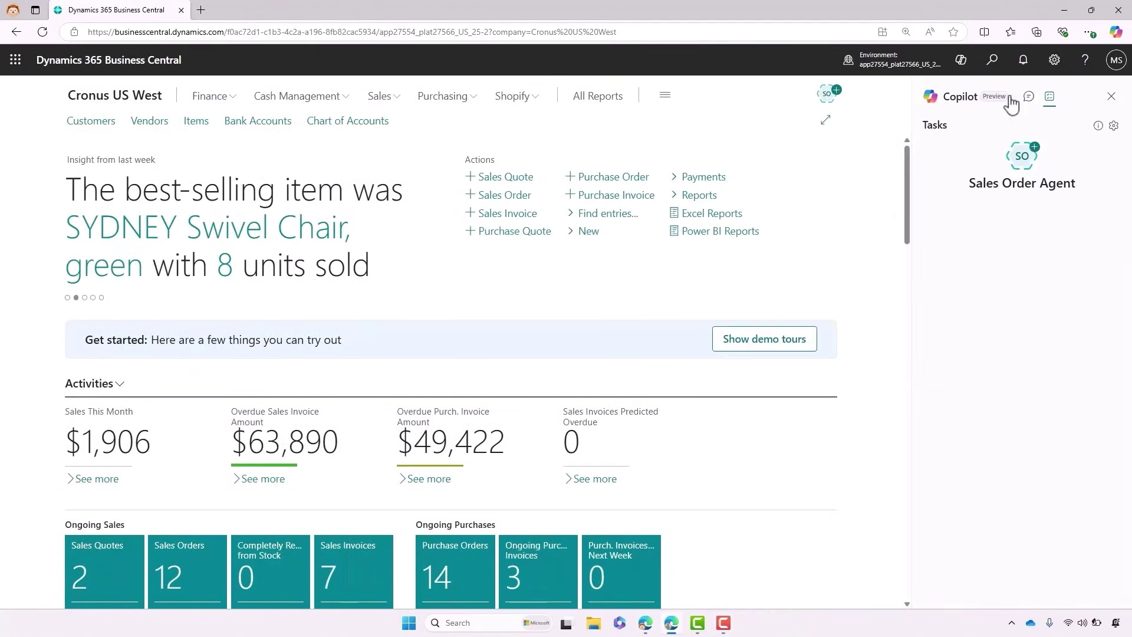
{"action": "left_click", "coordinate": [1114, 126]}
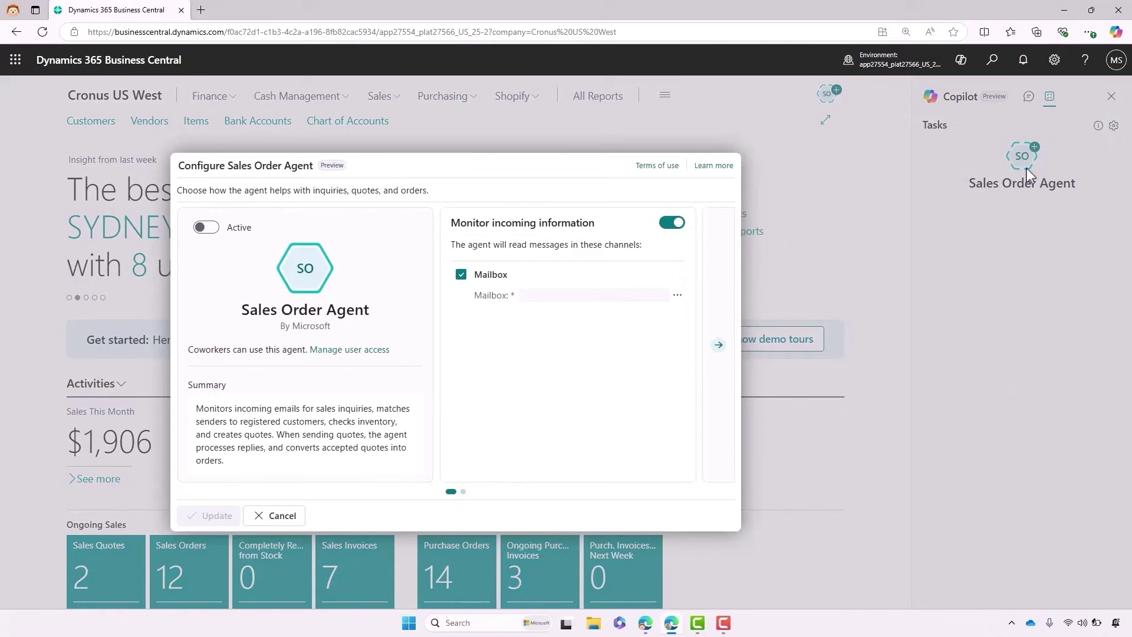
{"action": "left_click", "coordinate": [677, 295]}
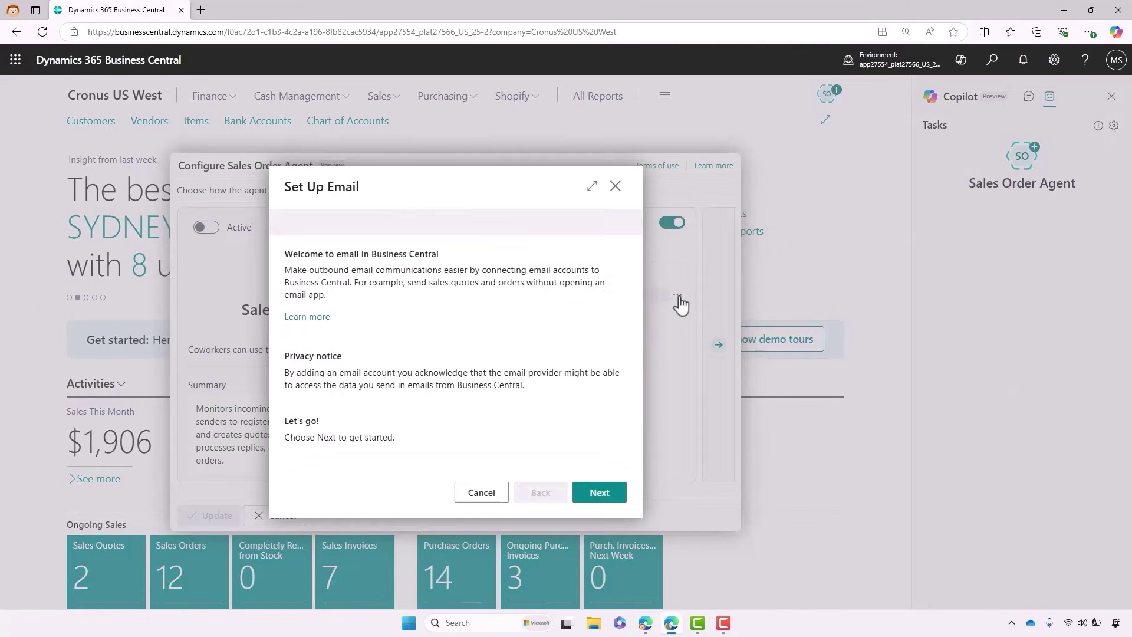
{"action": "left_click", "coordinate": [598, 495]}
{"action": "left_click", "coordinate": [598, 494]}
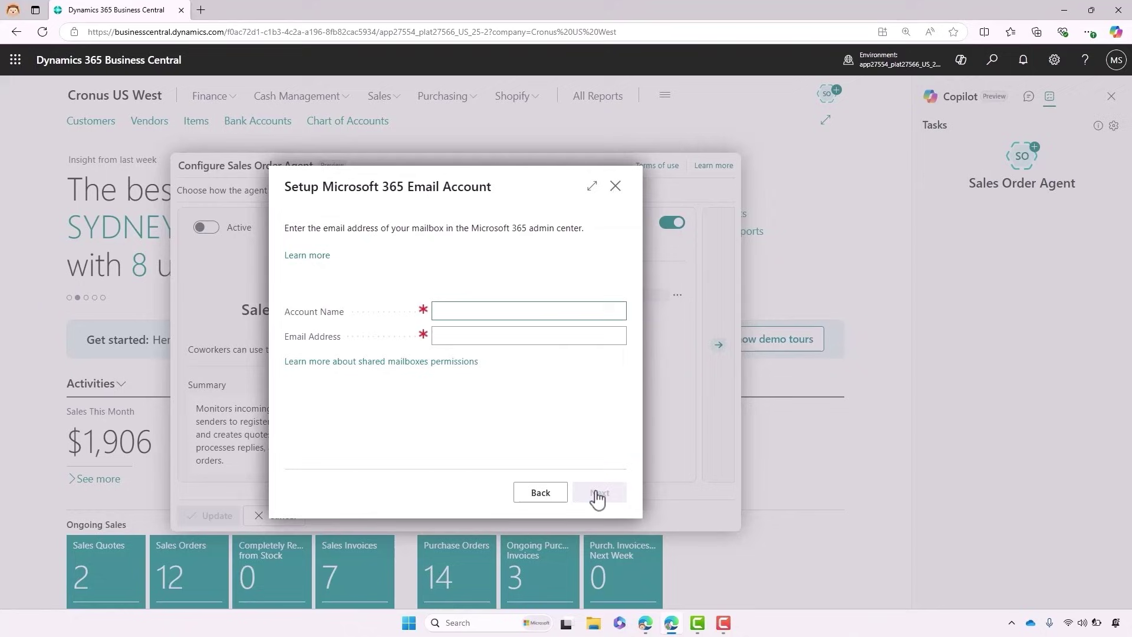
Create the Microsoft 365 account 'Cronus US West Sales' with the mailbox's e-mail address
{"action": "type", "text": "Cronus US West Sales"}
{"action": "key", "text": "Tab"}
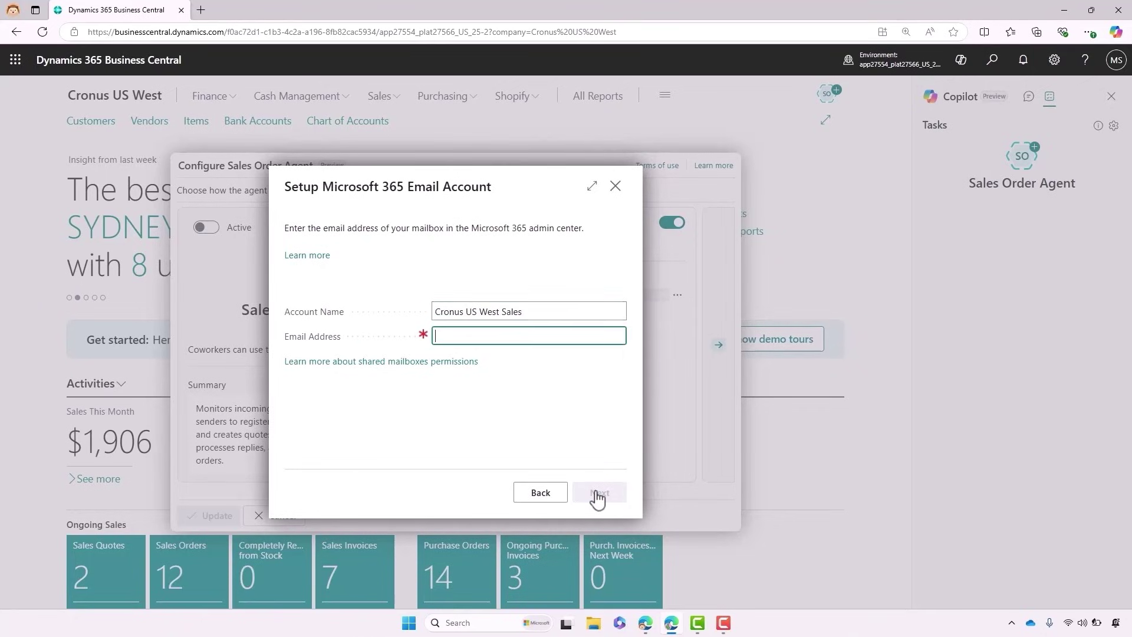
{"action": "key", "text": "ctrl+v"}
{"action": "left_click", "coordinate": [572, 423]}
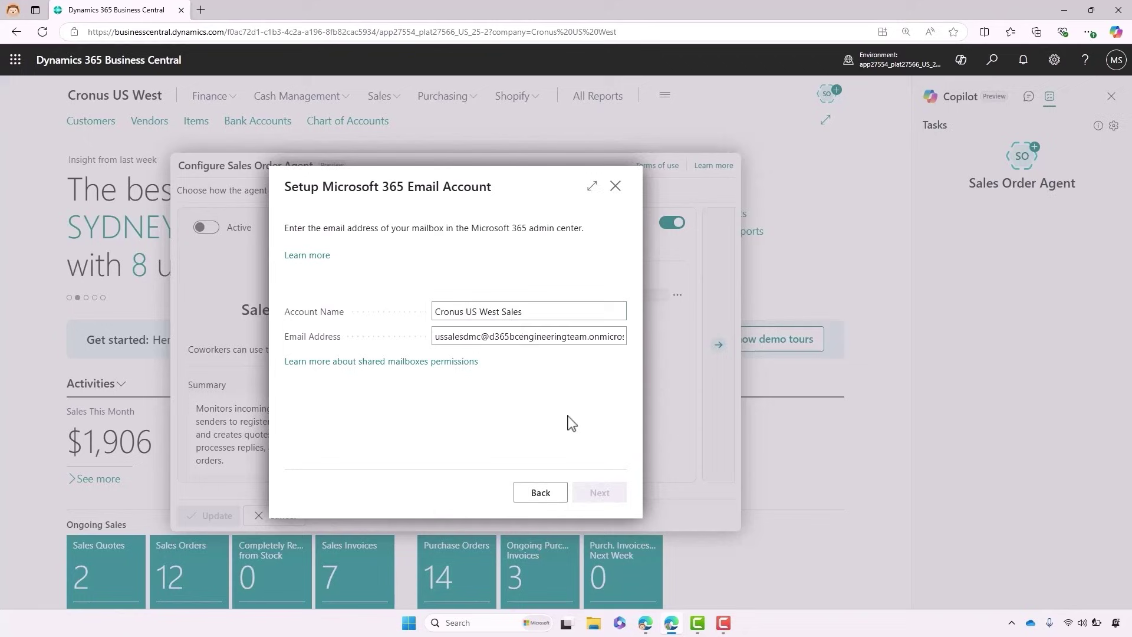
{"action": "left_click", "coordinate": [592, 494]}
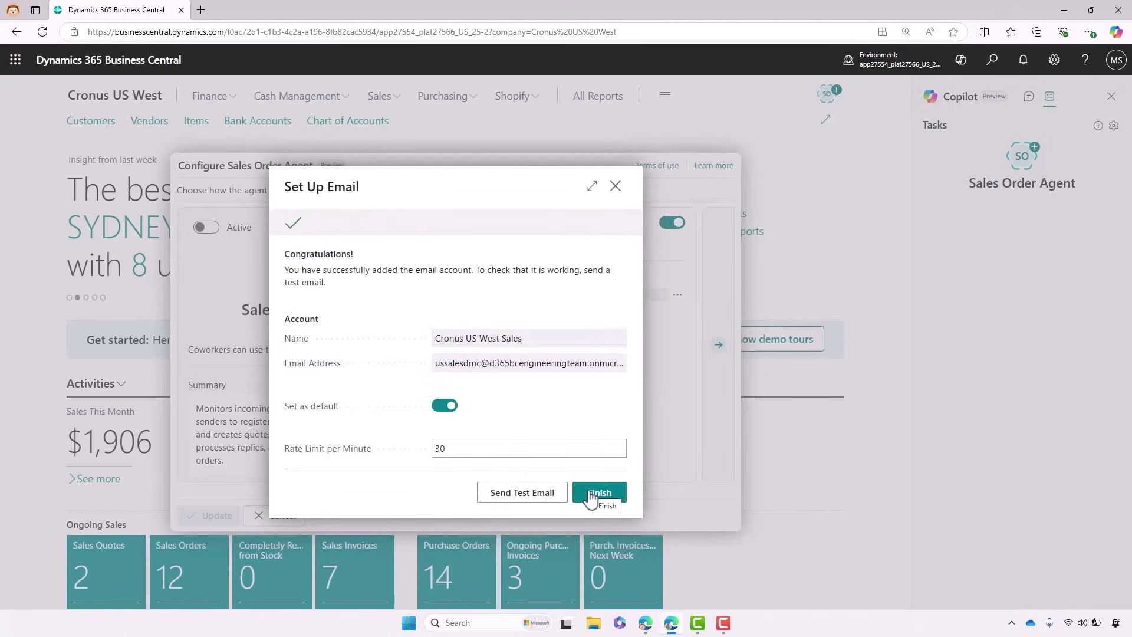
{"action": "left_click", "coordinate": [592, 494]}
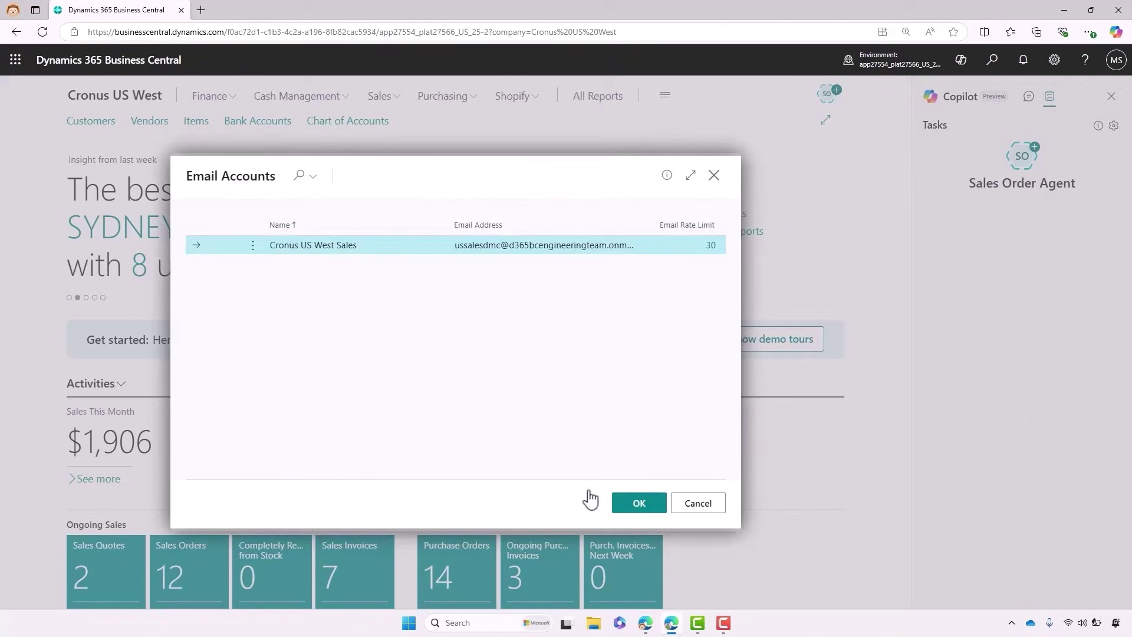
Confirm the Cronus US West Sales mailbox and add a second user to the agent's access list
{"action": "left_click", "coordinate": [639, 507]}
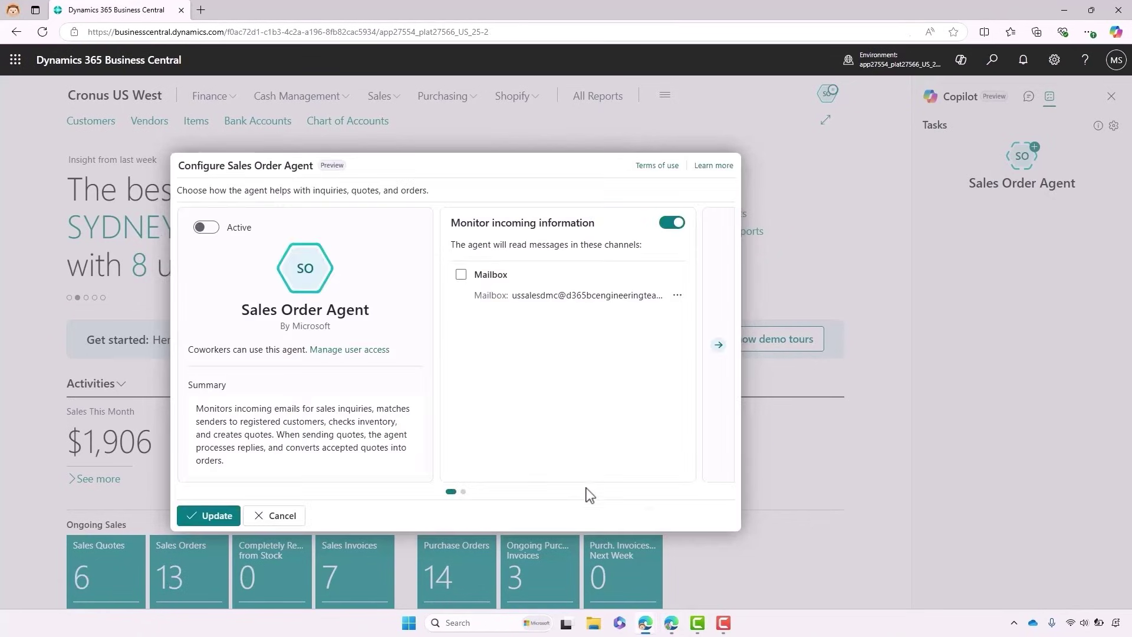
{"action": "left_click", "coordinate": [361, 350]}
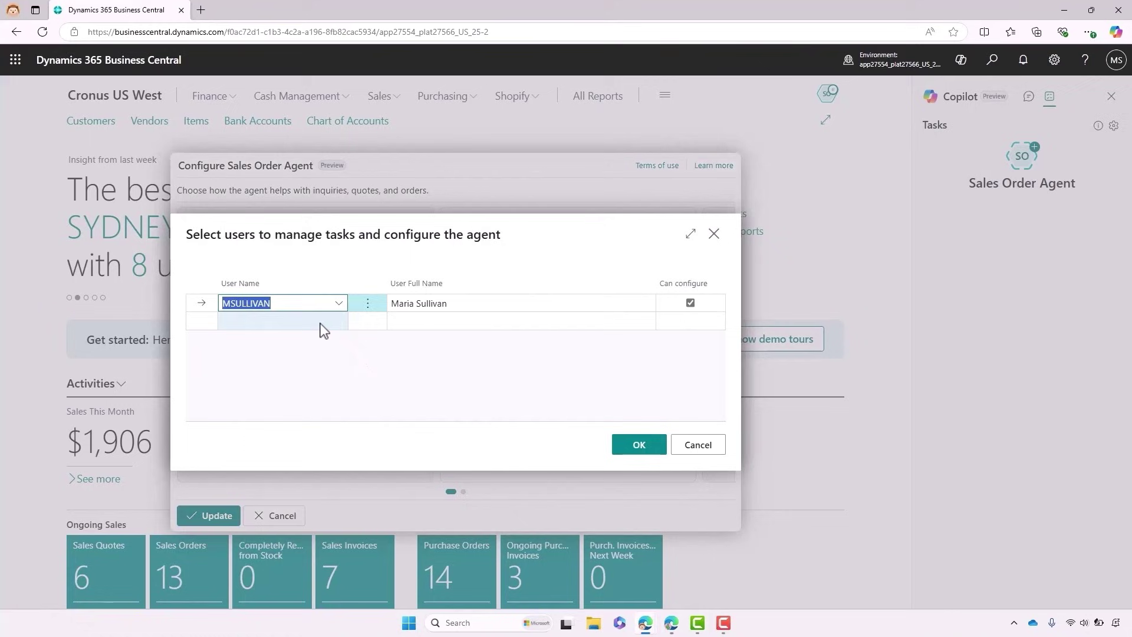
{"action": "left_click", "coordinate": [306, 323]}
{"action": "type", "text": "dmit"}
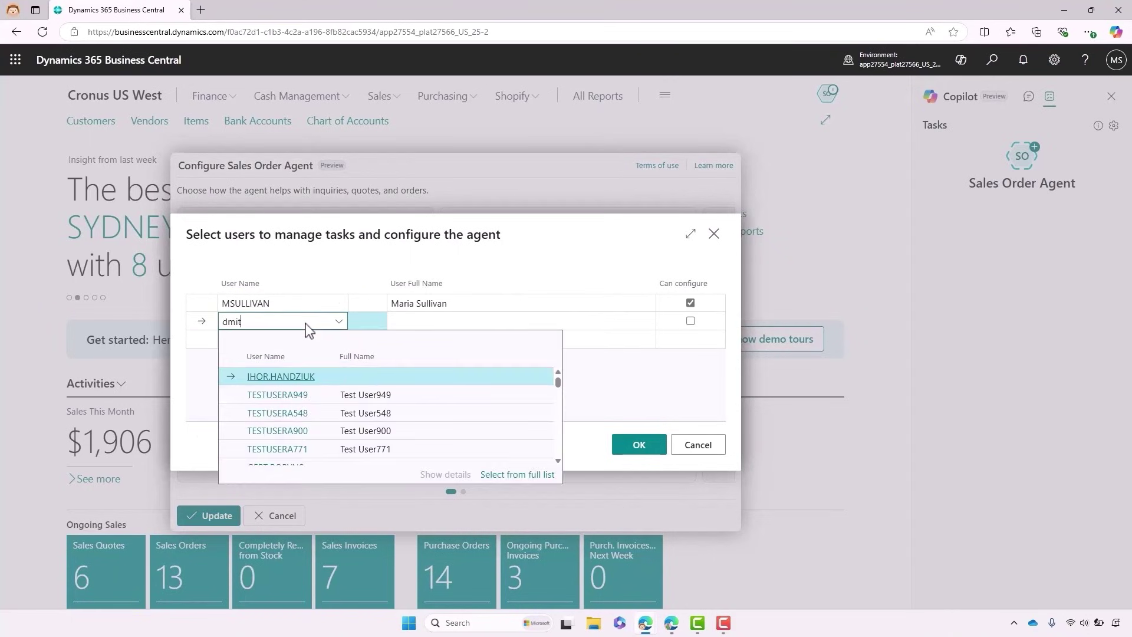
{"action": "left_click", "coordinate": [292, 377]}
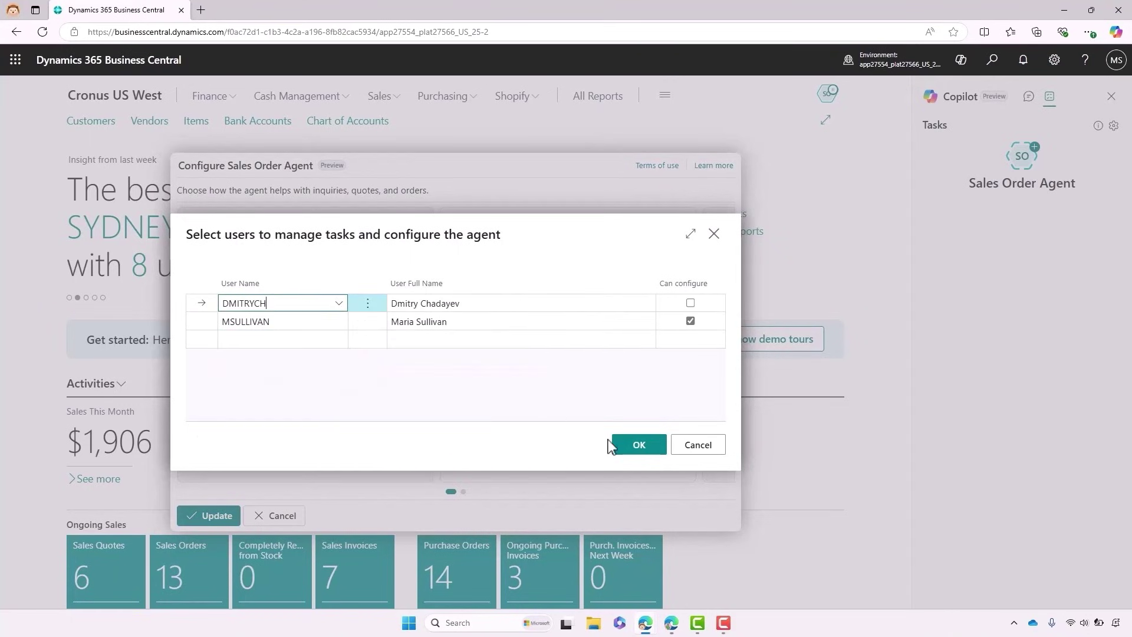
Confirm the access list, activate the Sales Order Agent and save its configuration
{"action": "left_click", "coordinate": [635, 451]}
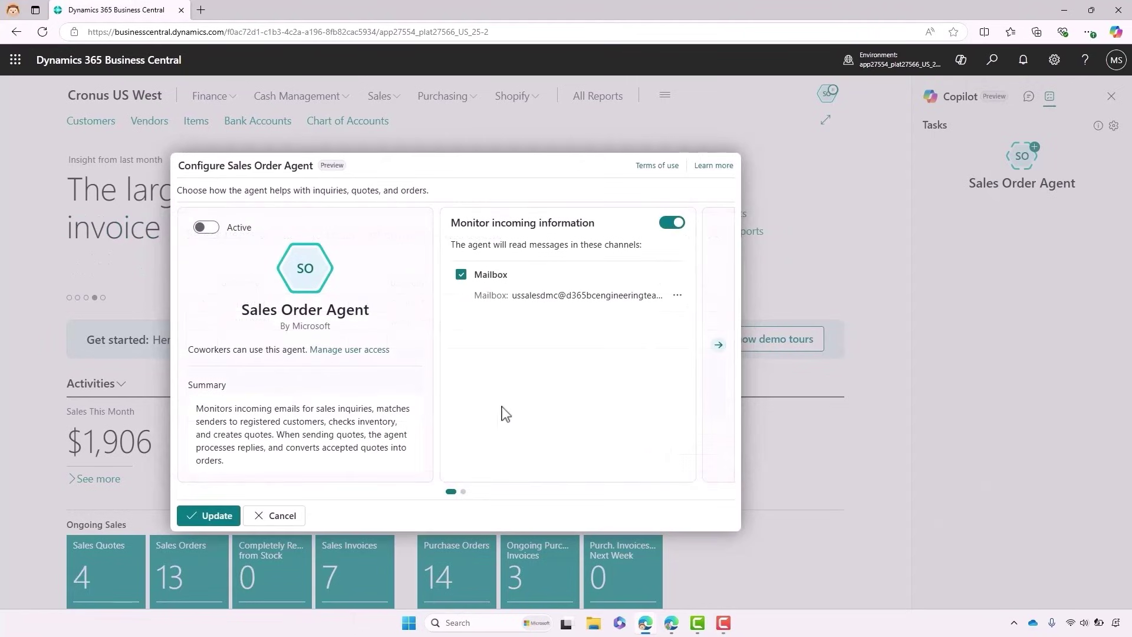
{"action": "left_click", "coordinate": [203, 228]}
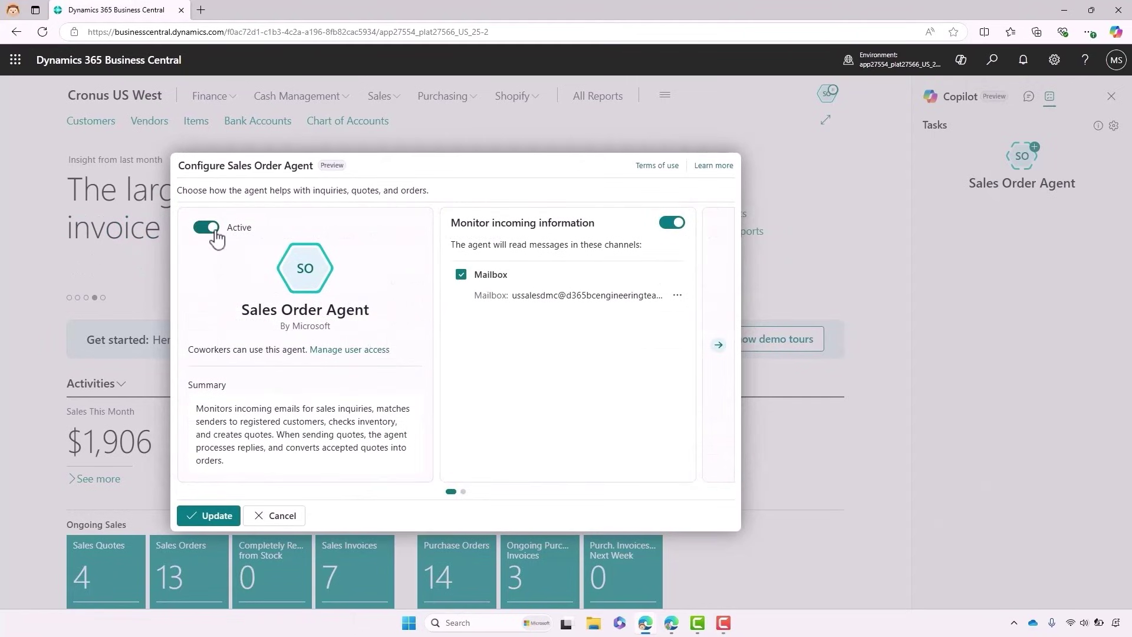
{"action": "left_click", "coordinate": [218, 517]}
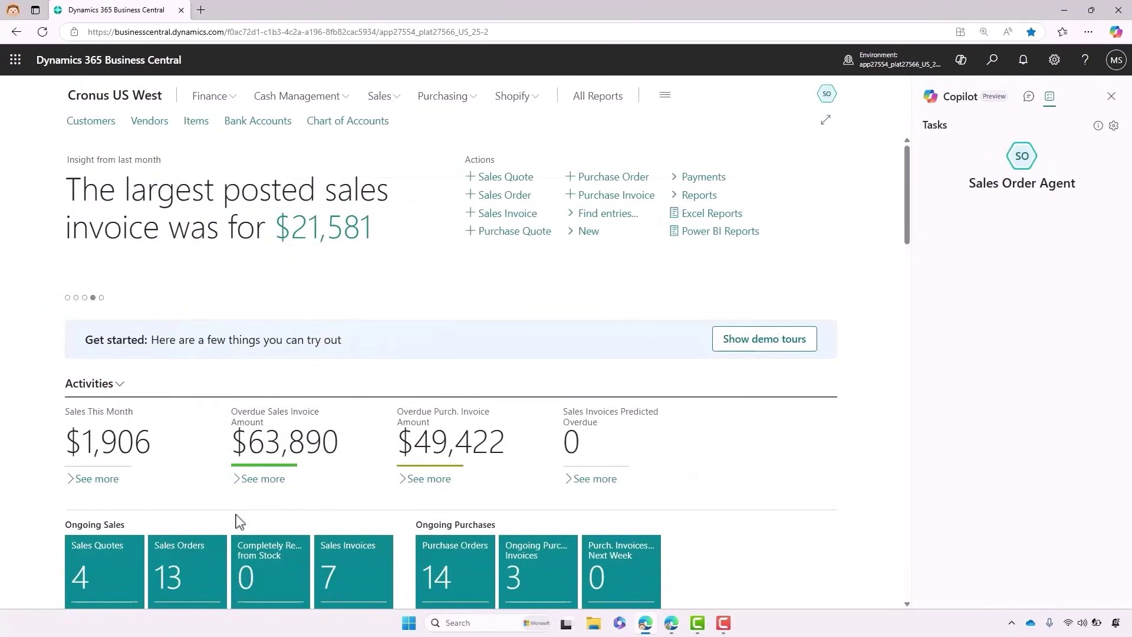
Paste the inquiry about conference tables, chairs and white paint into the Outlook draft and send it
{"action": "left_click", "coordinate": [671, 623]}
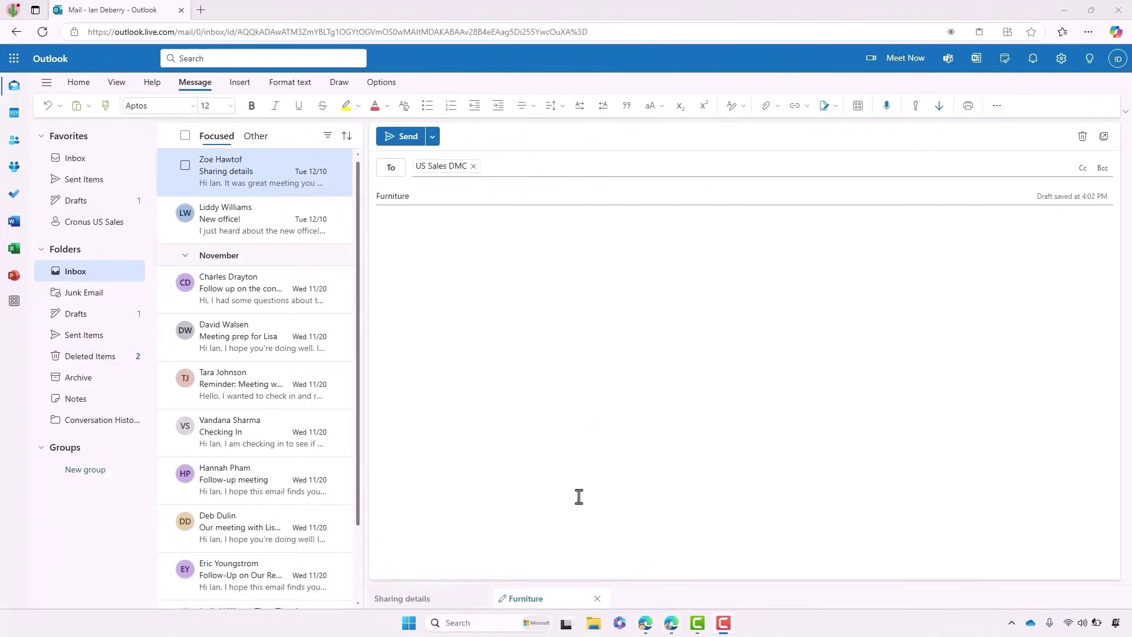
{"action": "left_click", "coordinate": [421, 241]}
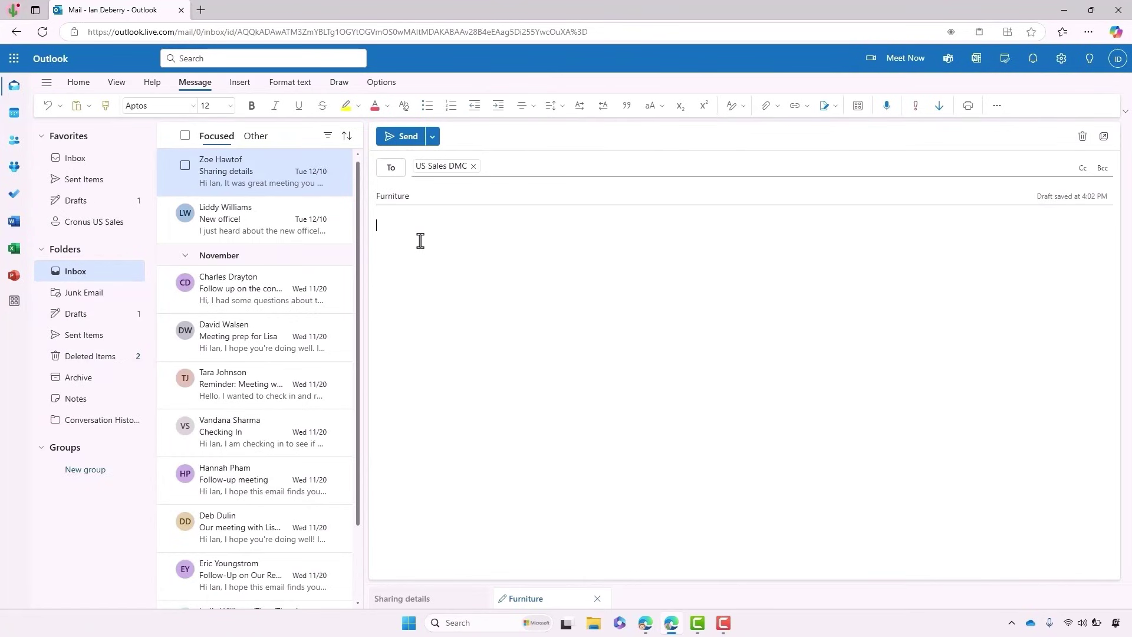
{"action": "type", "text": "Hello,  We’re in the process of purchasing furniture for our new office. Can you please let me know what you have for:  Conference tables Chairs White paint  We’ll need the items delivered by February 15th. Also, please note our purchase order number: DC1011234.  Best regards, Ian"}
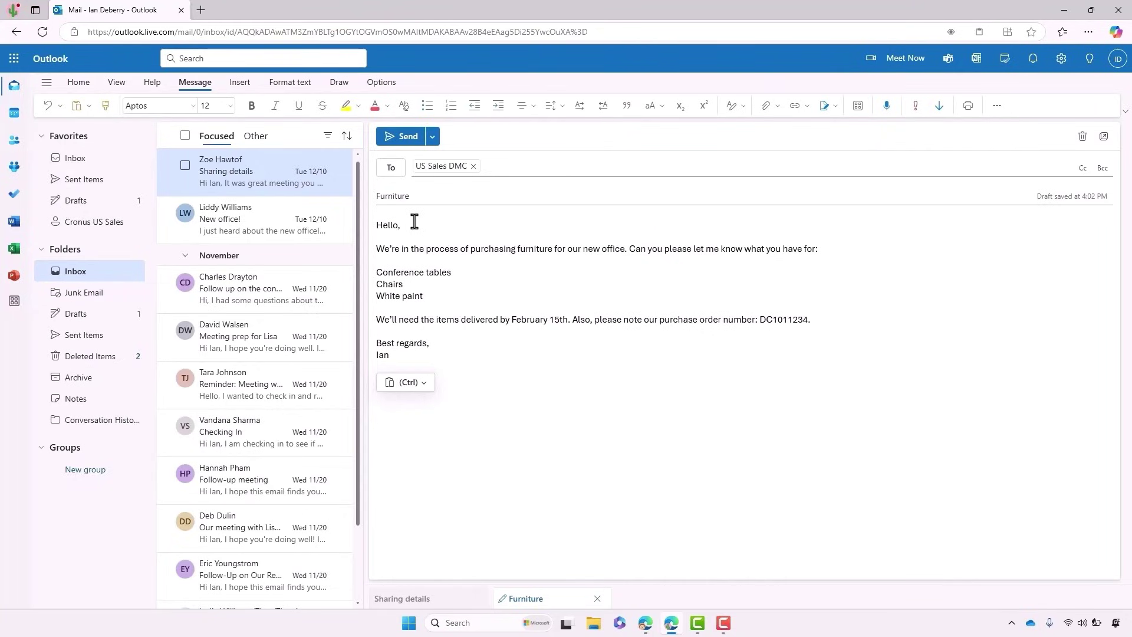
{"action": "left_click", "coordinate": [407, 138]}
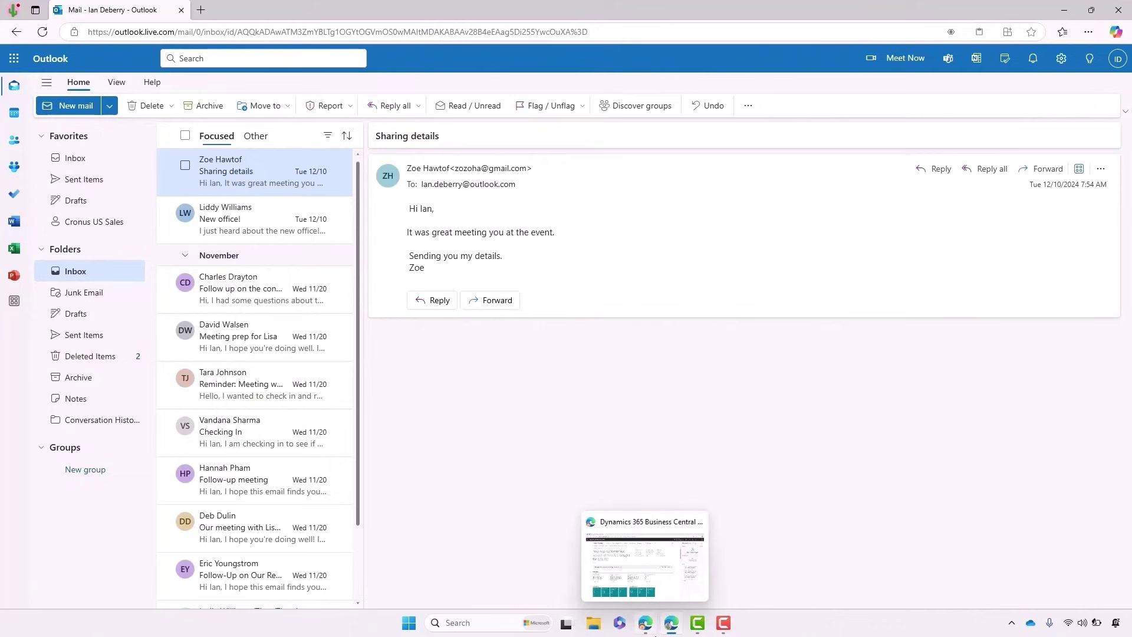
Switch back to Business Central to await the agent's email task
{"action": "left_click", "coordinate": [653, 635]}
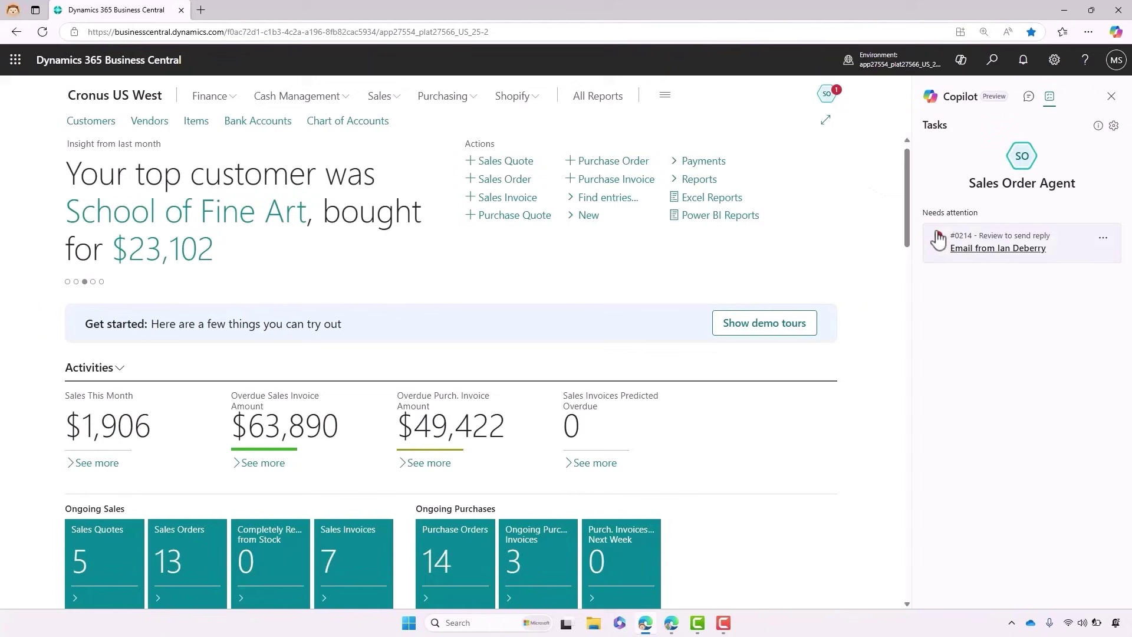
Read through and approve the agent's drafted reply in task #0214, then go to Outlook
{"action": "left_click", "coordinate": [961, 247]}
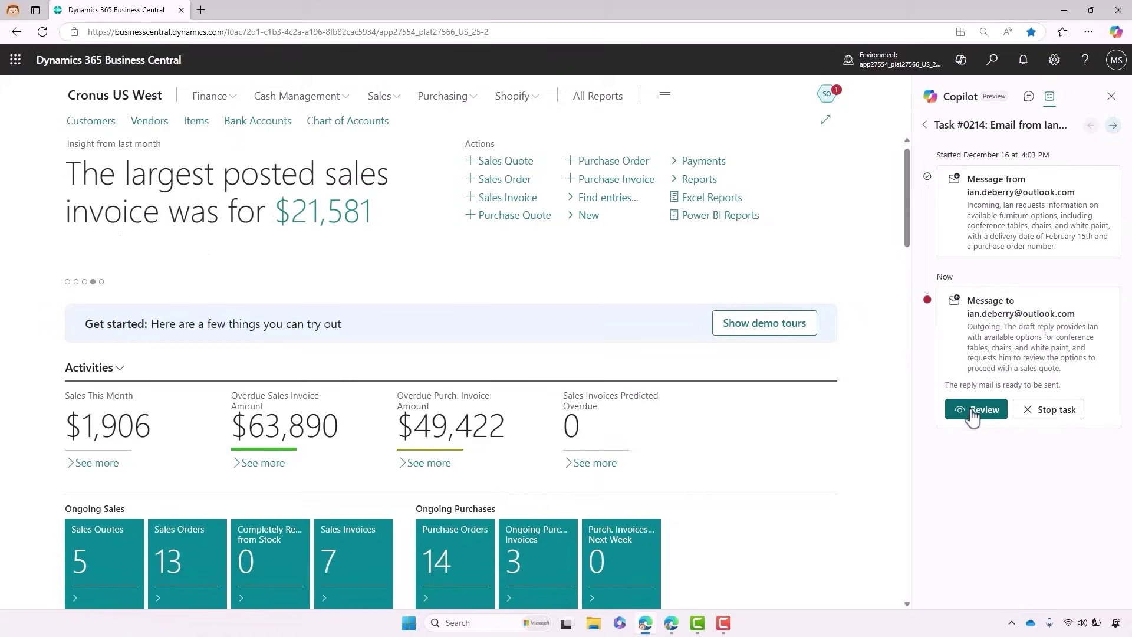
{"action": "left_click", "coordinate": [976, 409]}
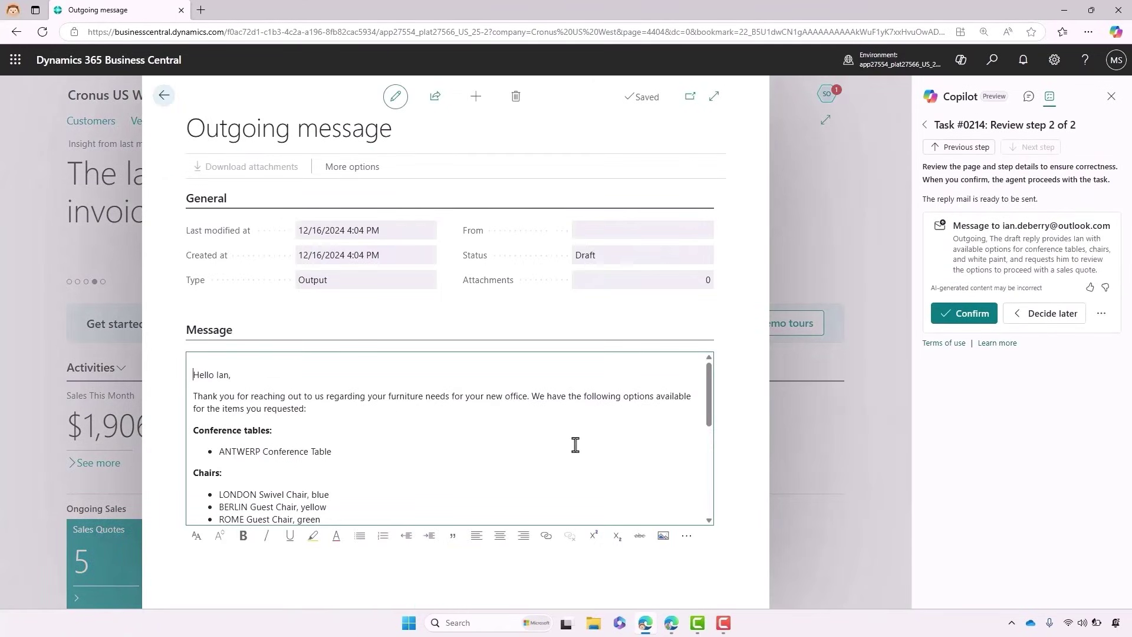
{"action": "scroll", "coordinate": [575, 445], "scroll_direction": "down", "scroll_amount": 2}
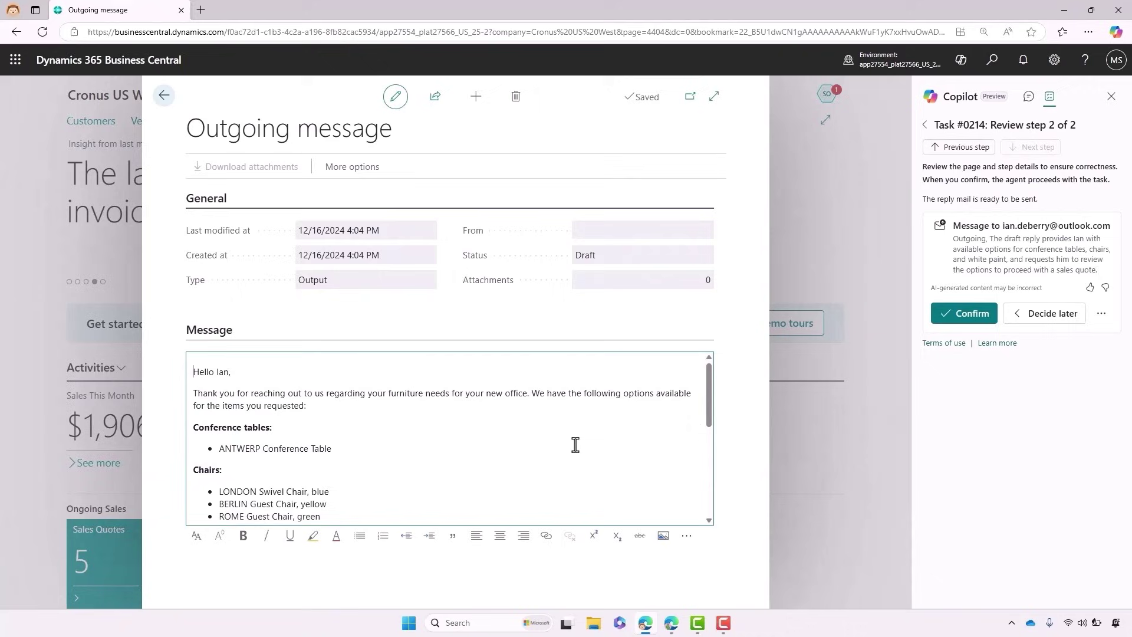
{"action": "scroll", "coordinate": [575, 445], "scroll_direction": "down", "scroll_amount": 3}
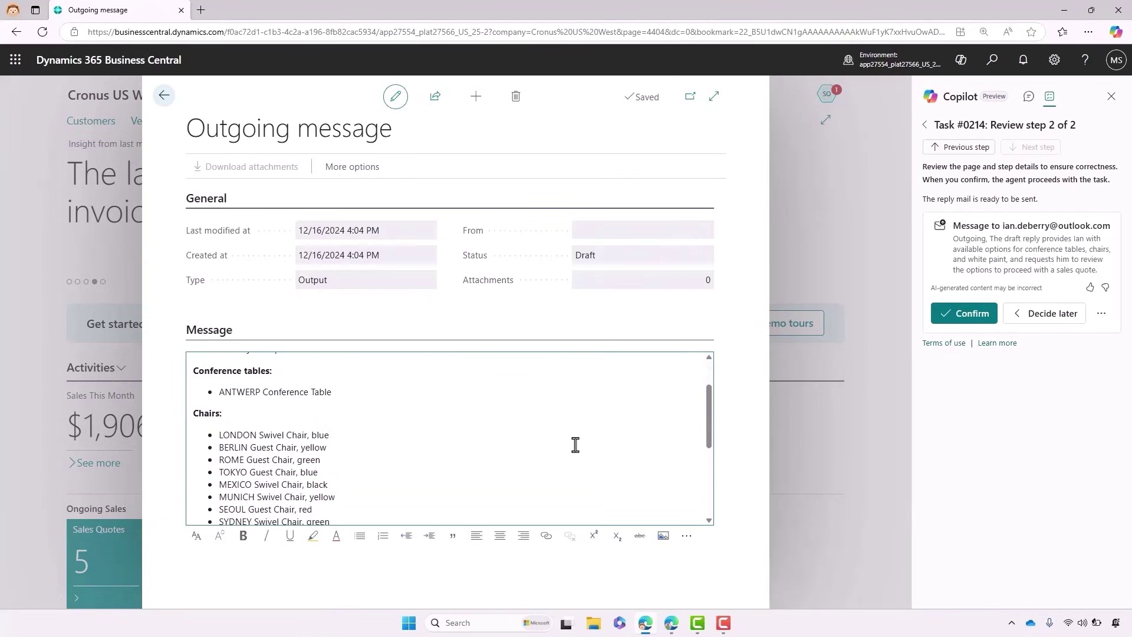
{"action": "scroll", "coordinate": [575, 445], "scroll_direction": "down", "scroll_amount": 3}
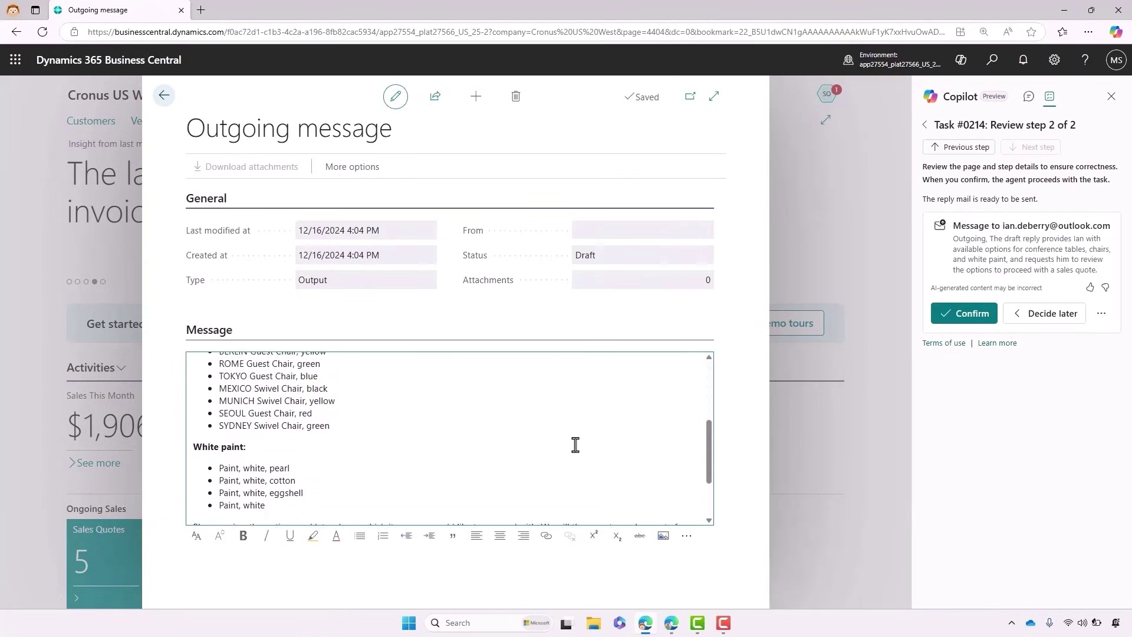
{"action": "scroll", "coordinate": [575, 446], "scroll_direction": "down", "scroll_amount": 1}
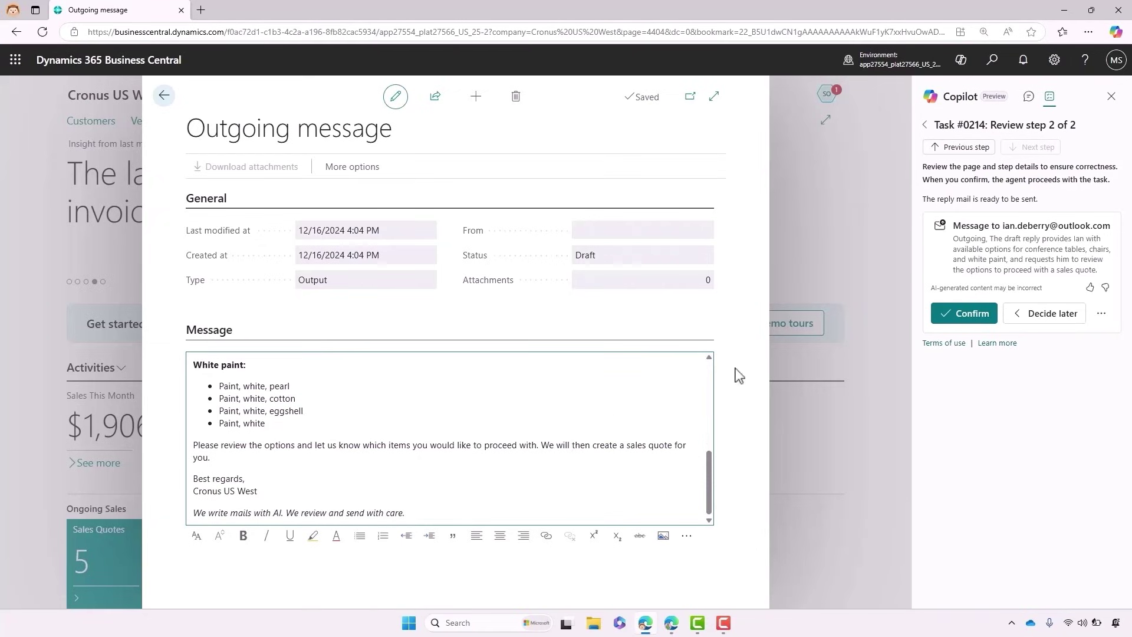
{"action": "left_click", "coordinate": [940, 315]}
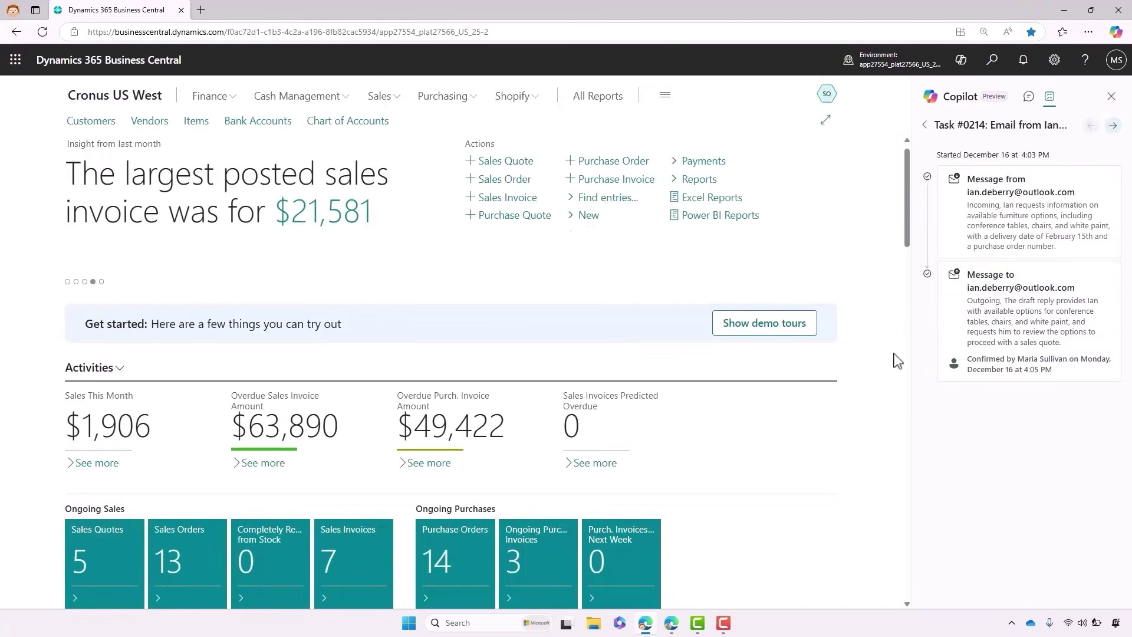
{"action": "left_click", "coordinate": [672, 625]}
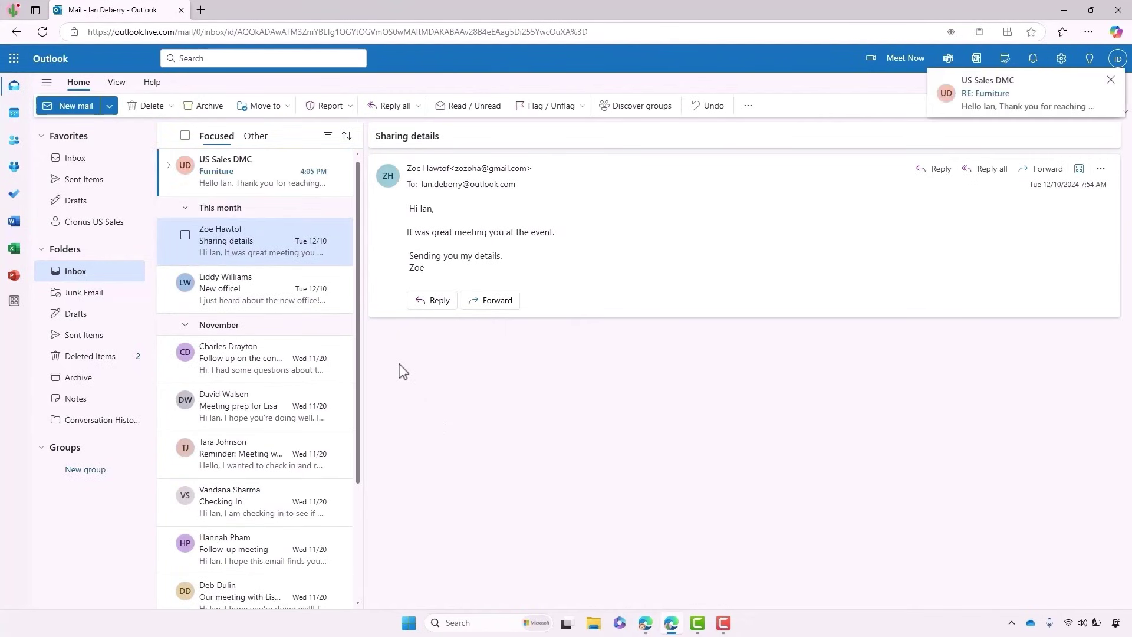
Reply to US Sales DMC's Furniture email ordering two conference tables, eight London chairs, two cans of eggshell paint
{"action": "left_click", "coordinate": [274, 175]}
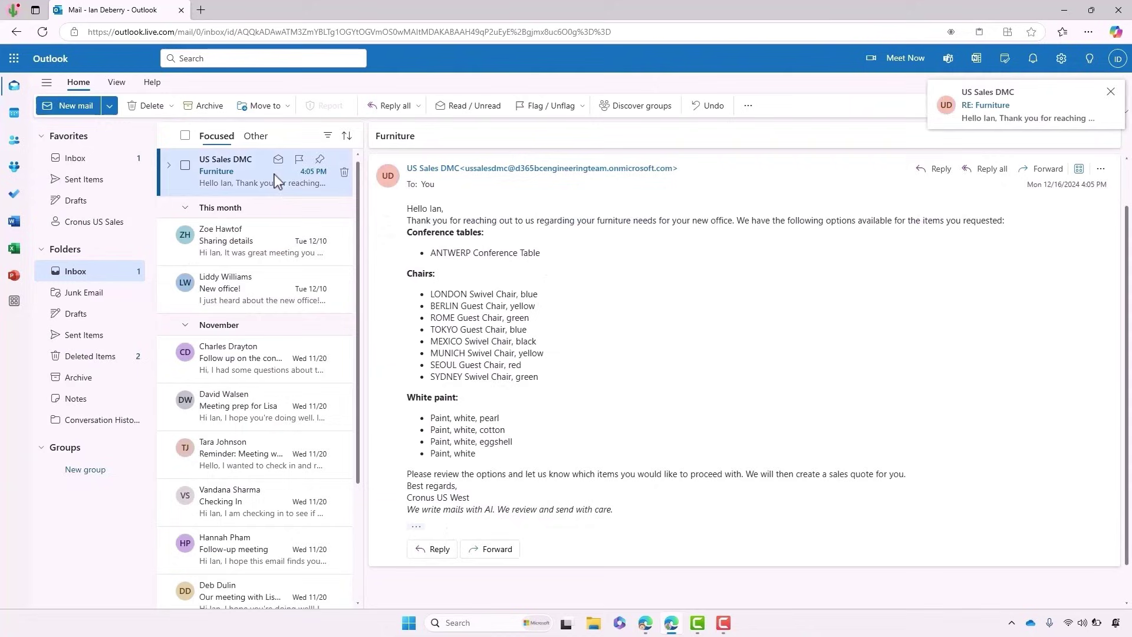
{"action": "left_click", "coordinate": [378, 109]}
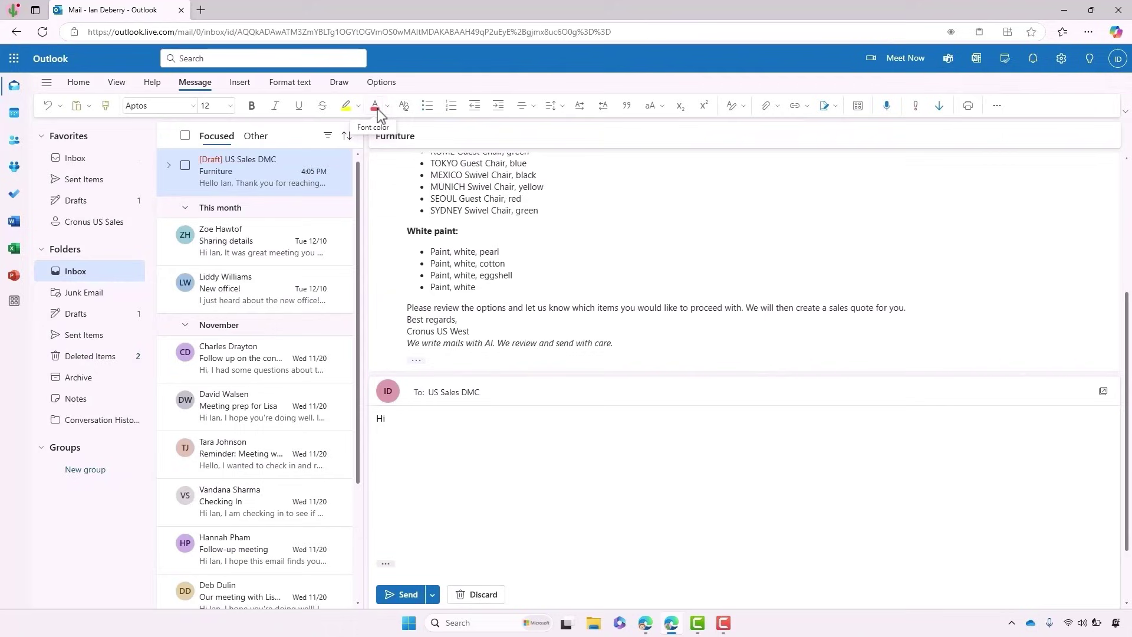
{"action": "type", "text": "I'd like to order two conference"}
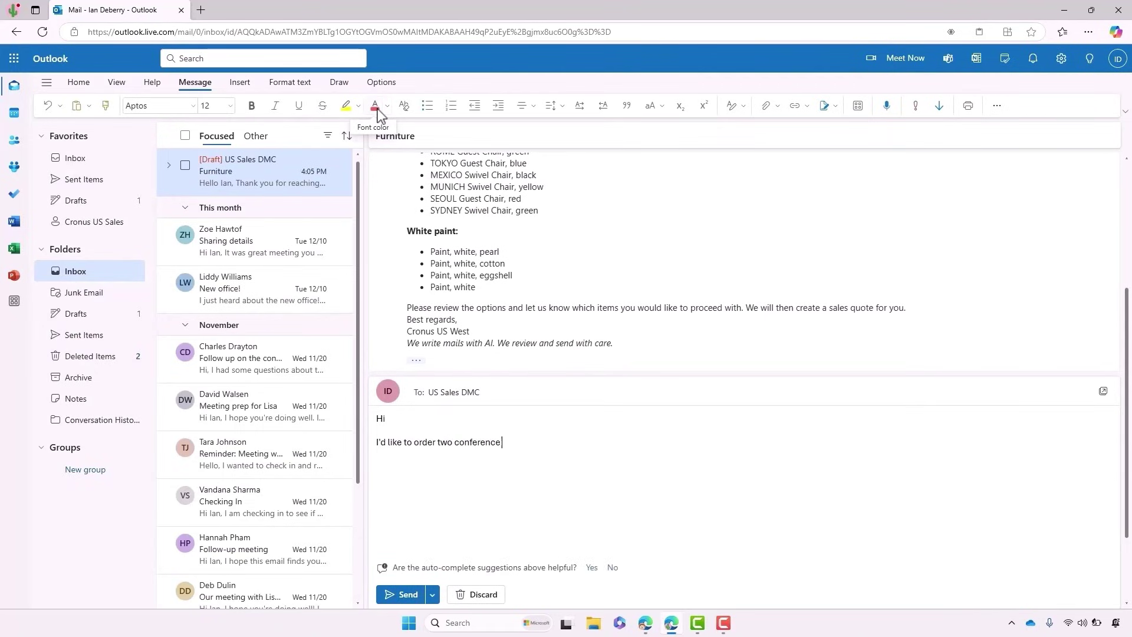
{"action": "type", "text": " tables, eight of the"}
{"action": "scroll", "coordinate": [439, 200], "scroll_direction": "up", "scroll_amount": 2}
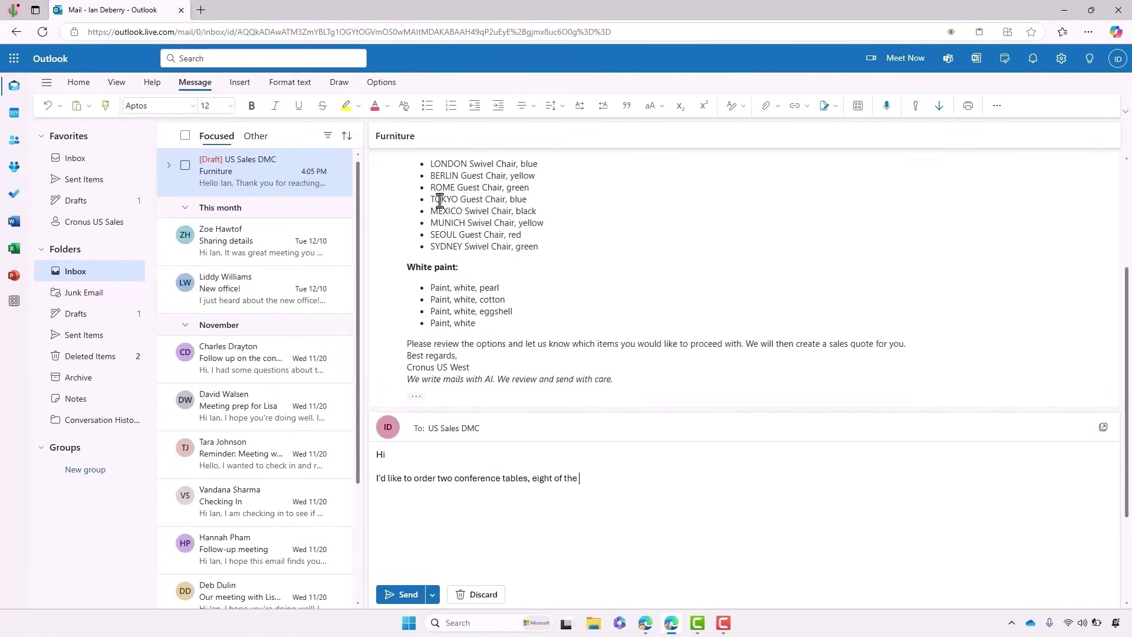
{"action": "scroll", "coordinate": [439, 201], "scroll_direction": "down", "scroll_amount": 1}
{"action": "type", "text": "London c"}
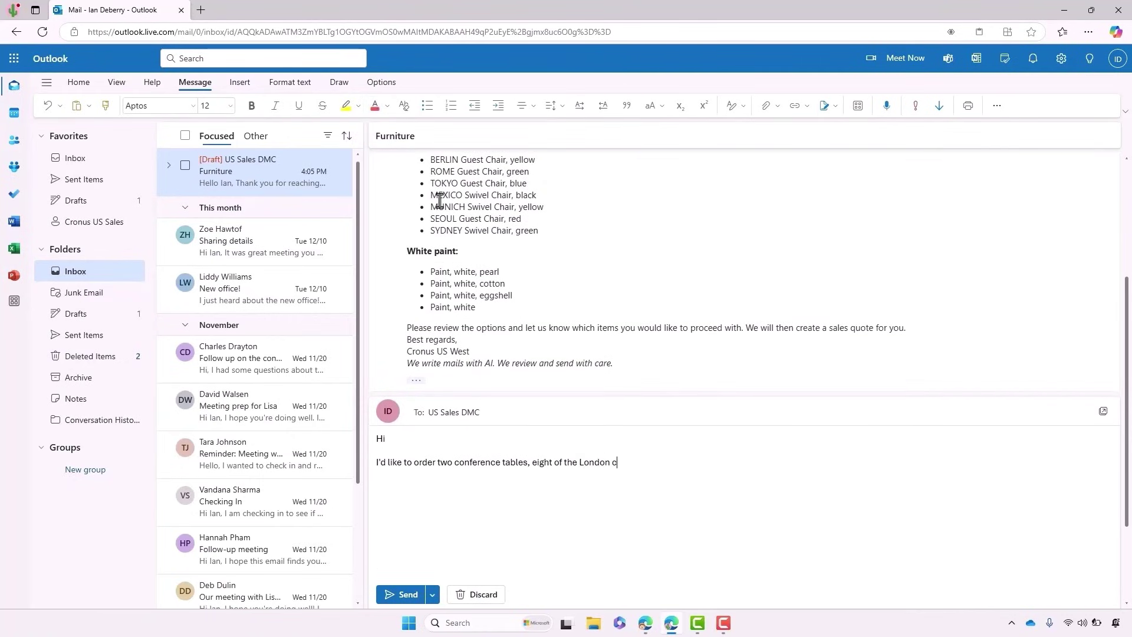
{"action": "type", "text": "hairs, and two cans of eggshell"}
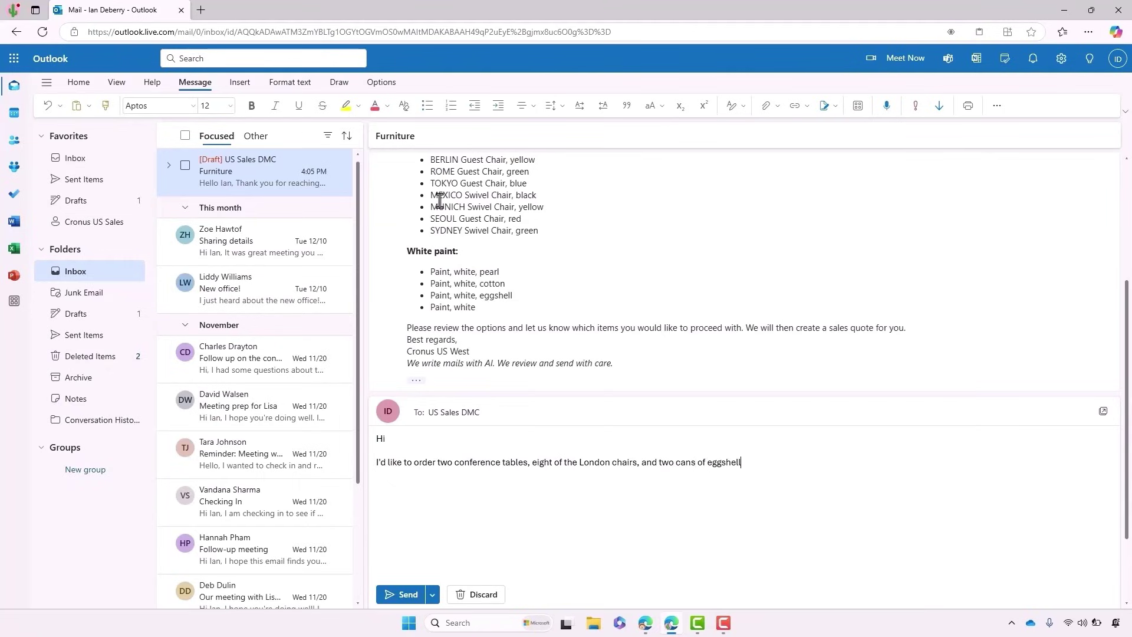
{"action": "type", "text": " paint.  Thanks,"}
{"action": "left_click", "coordinate": [407, 596]}
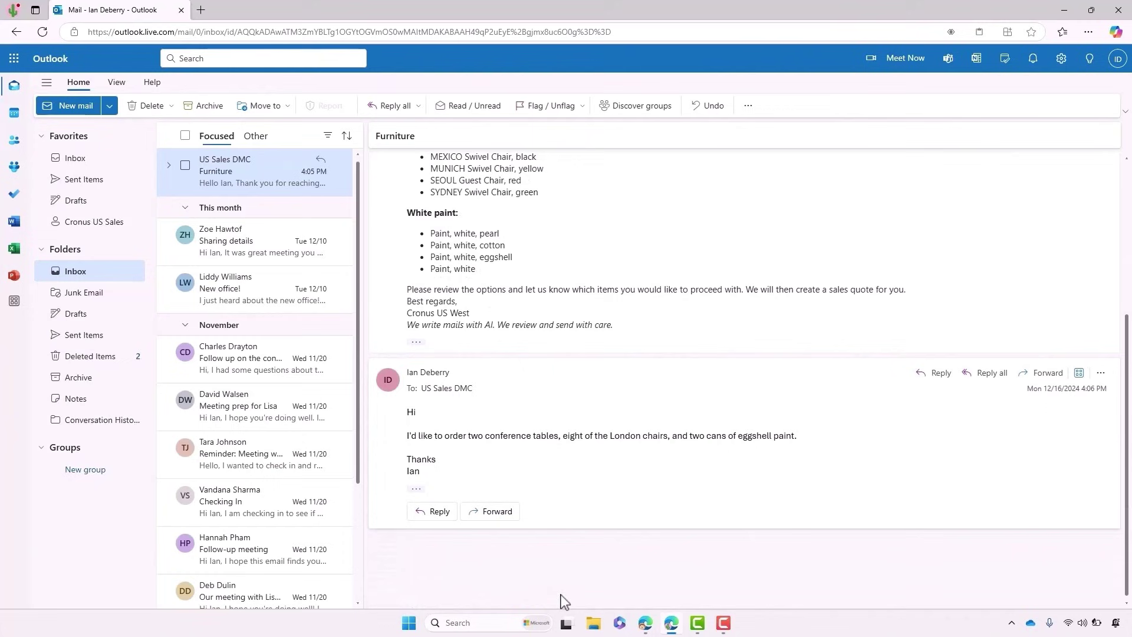
Return to Business Central and open task #0214's timeline from the agent's task list
{"action": "left_click", "coordinate": [645, 624]}
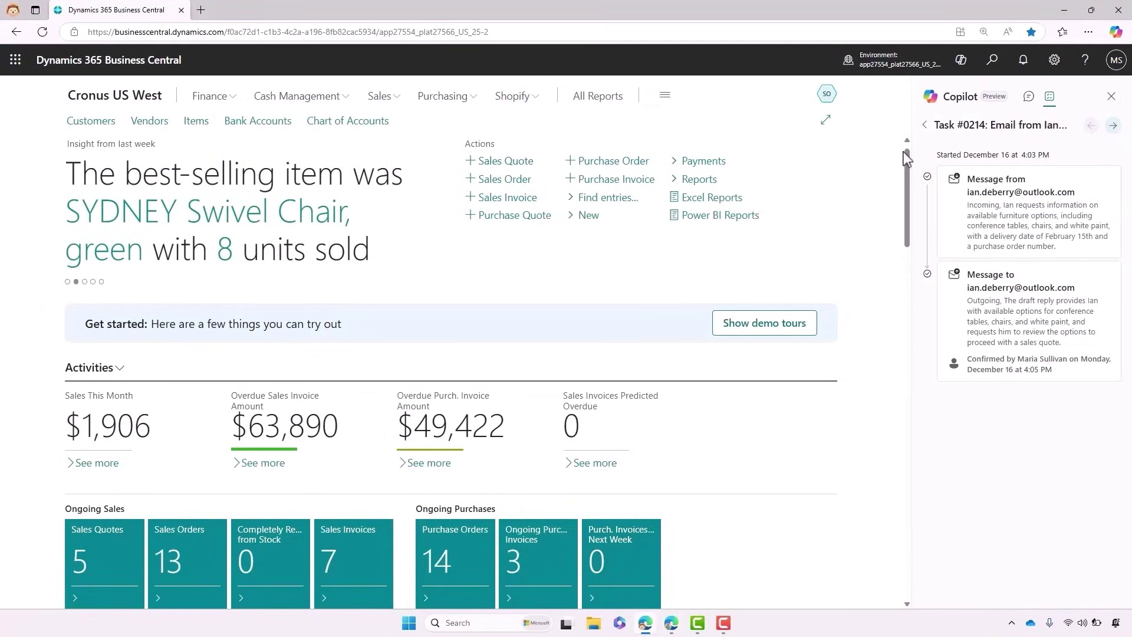
{"action": "left_click", "coordinate": [925, 125]}
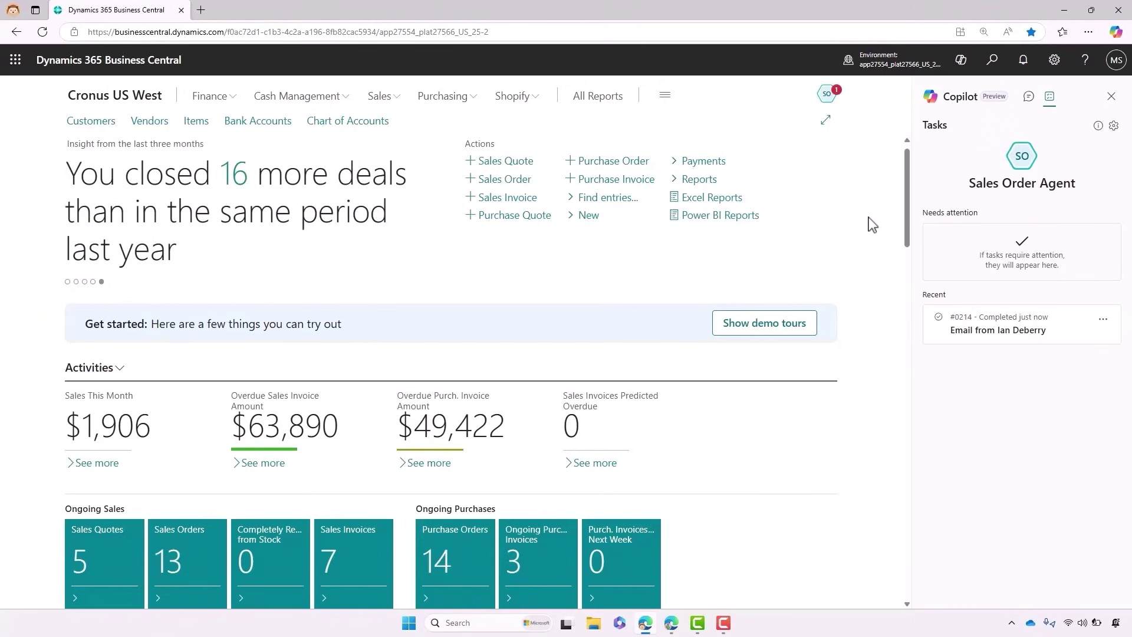
{"action": "left_click", "coordinate": [967, 255]}
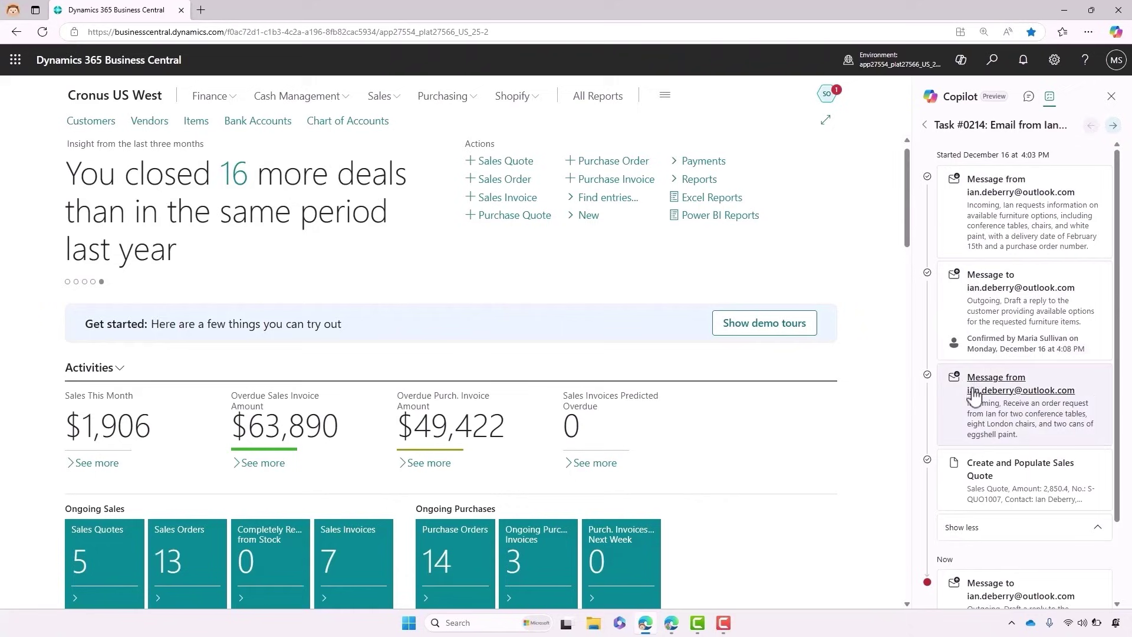
Open sales quote S-QUO1007 and inspect its item lines and Copilot suggestion cards
{"action": "left_click", "coordinate": [974, 481]}
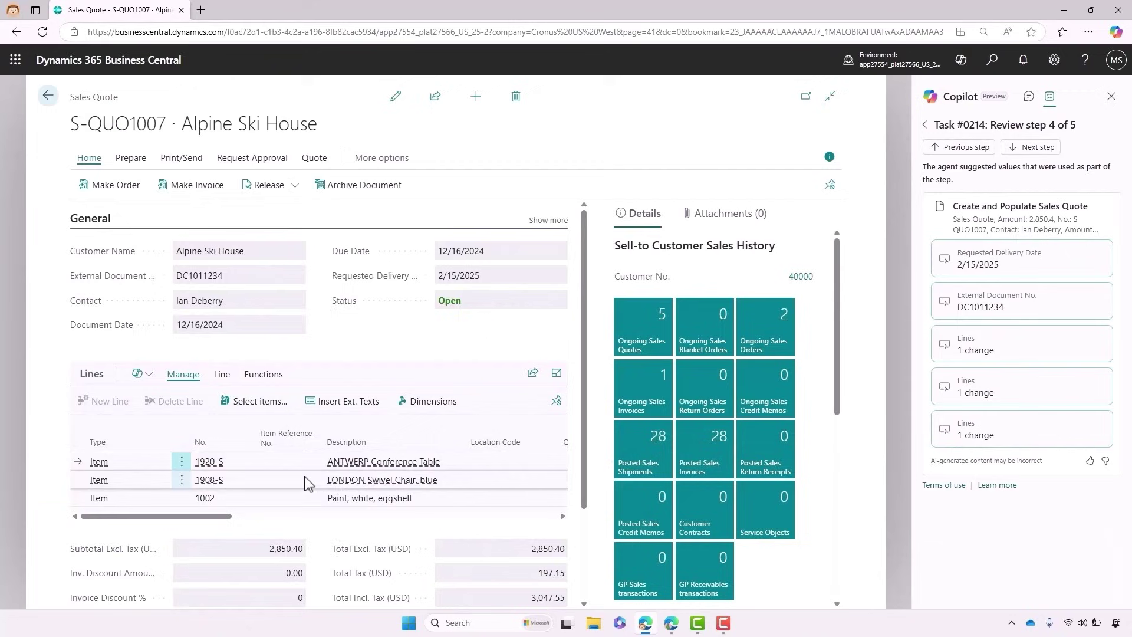
{"action": "scroll", "coordinate": [306, 484], "scroll_direction": "down", "scroll_amount": 1}
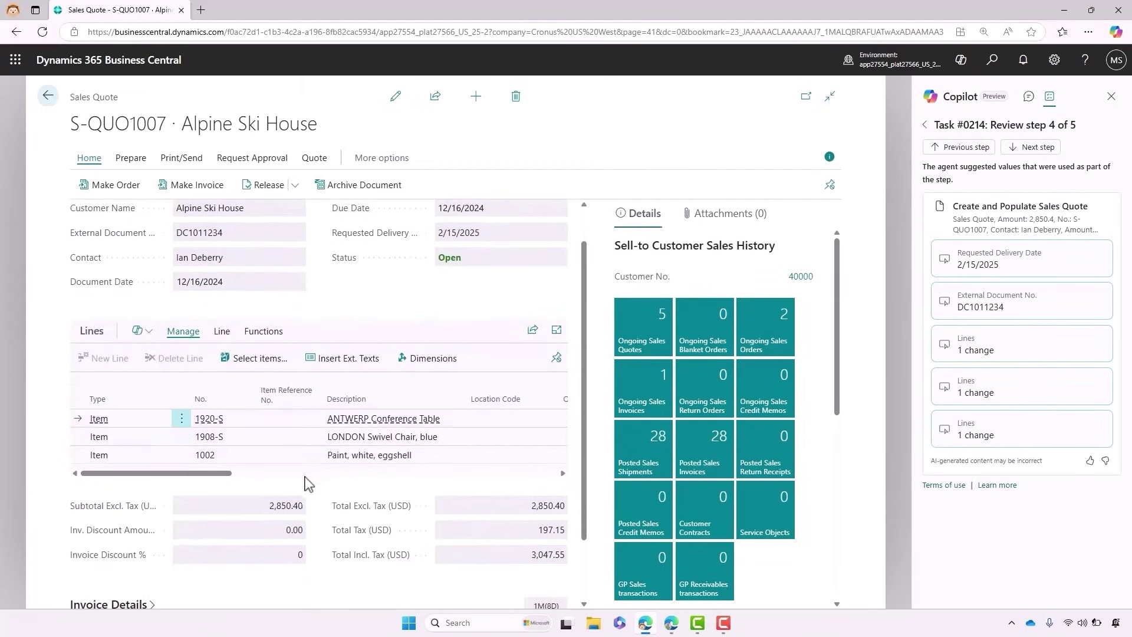
{"action": "scroll", "coordinate": [302, 461], "scroll_direction": "right", "scroll_amount": 1}
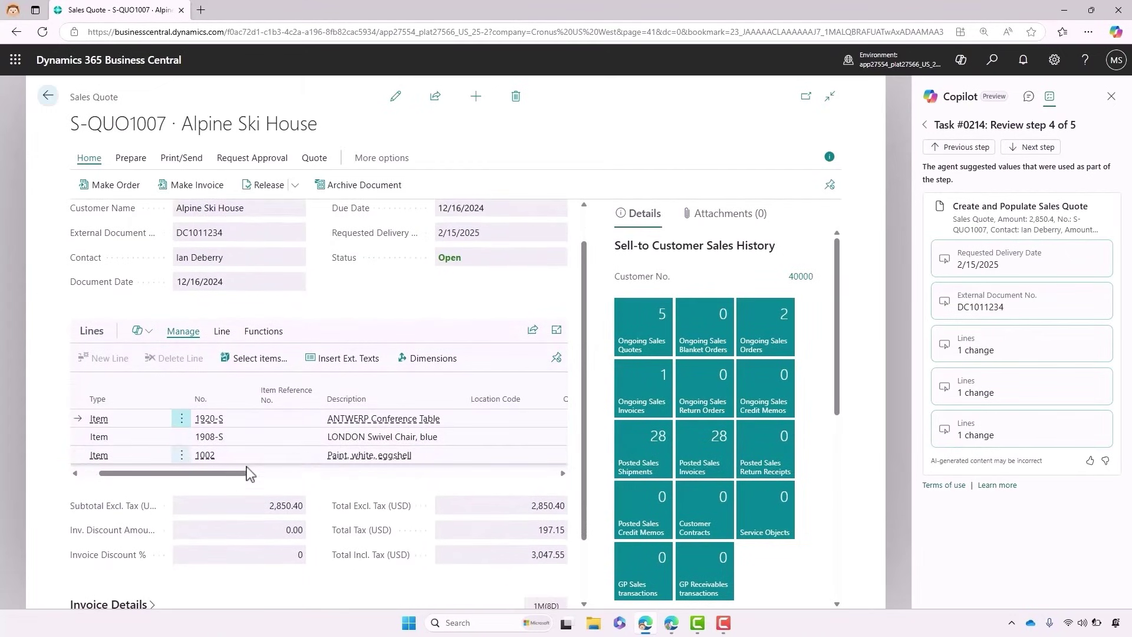
{"action": "left_click_drag", "start_coordinate": [252, 481], "coordinate": [384, 477]}
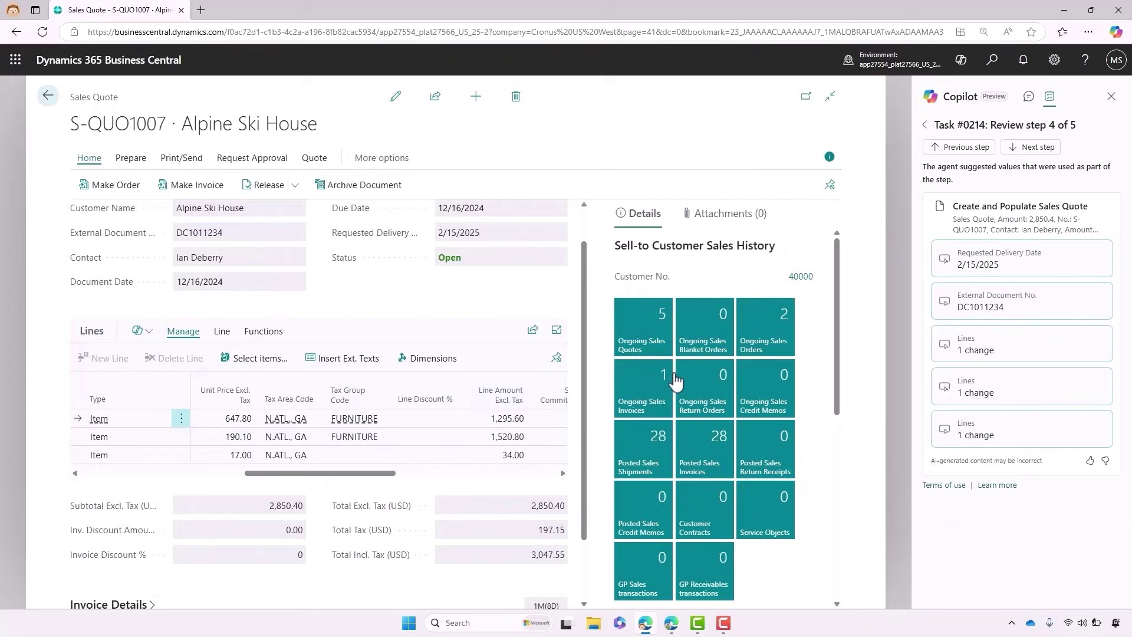
{"action": "mouse_move", "coordinate": [960, 281]}
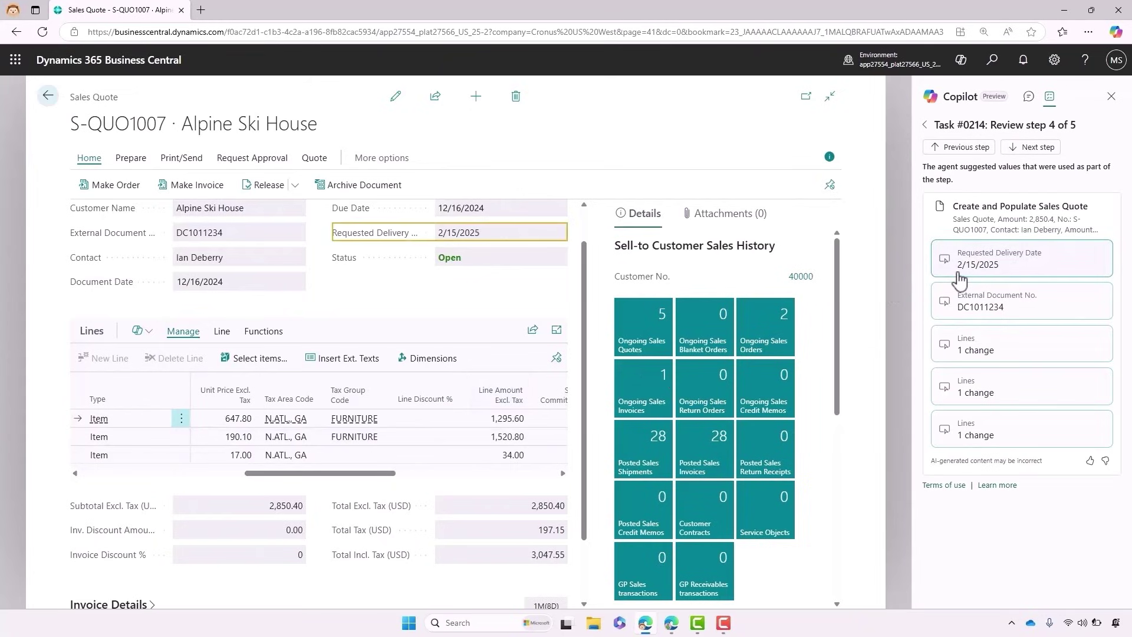
{"action": "mouse_move", "coordinate": [970, 302]}
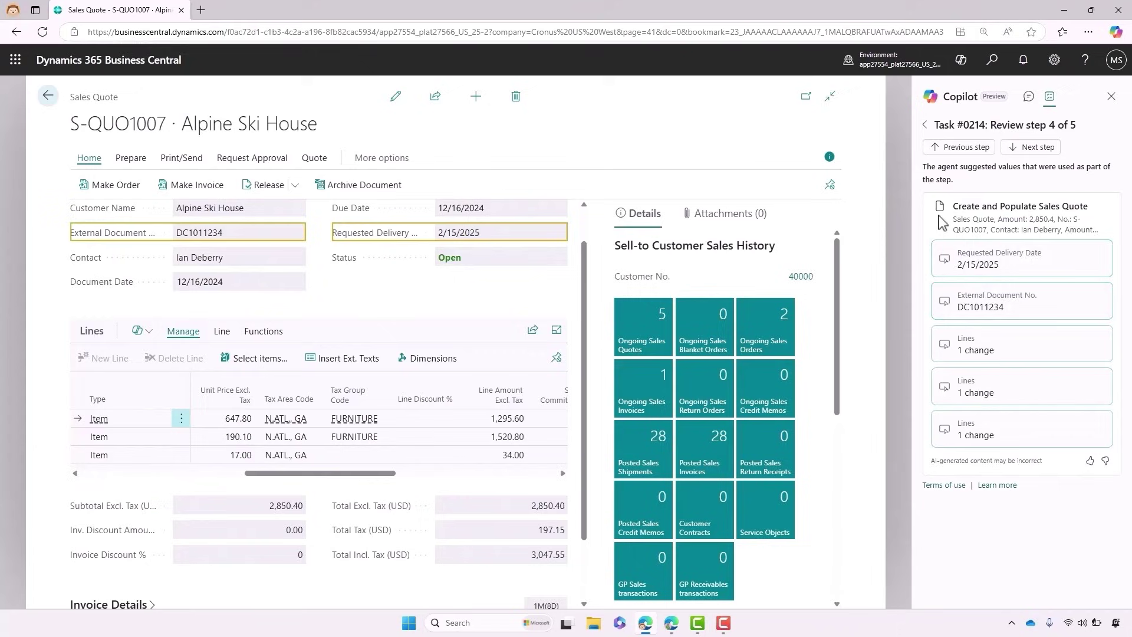
Review the agent's drafted quote reply to the customer in task #0214 and confirm sending it
{"action": "left_click", "coordinate": [926, 126]}
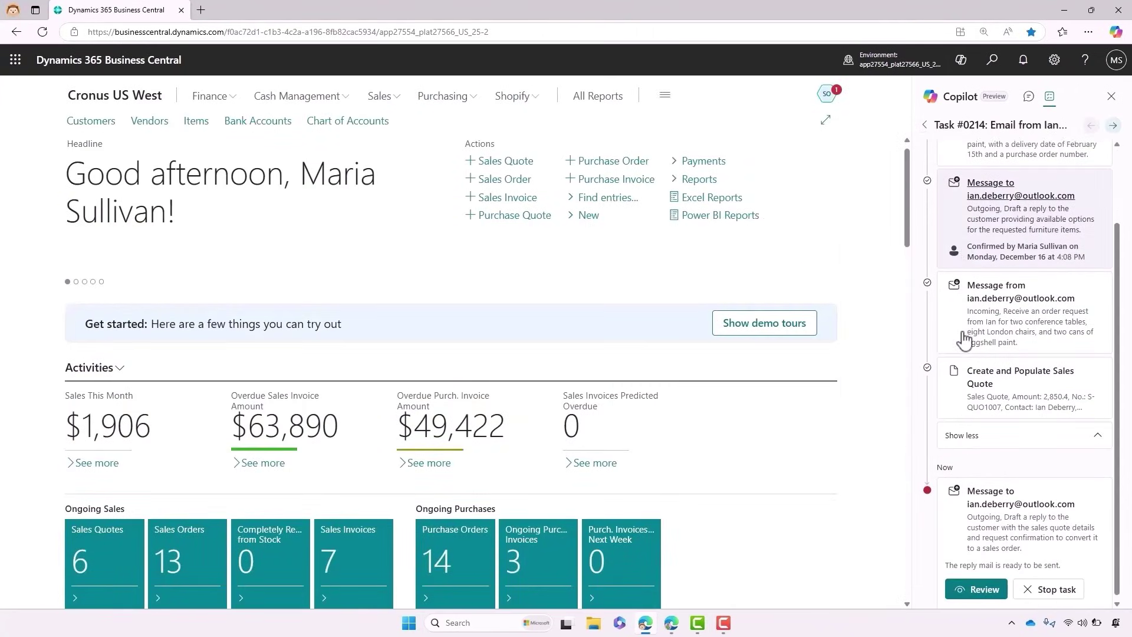
{"action": "left_click", "coordinate": [980, 586]}
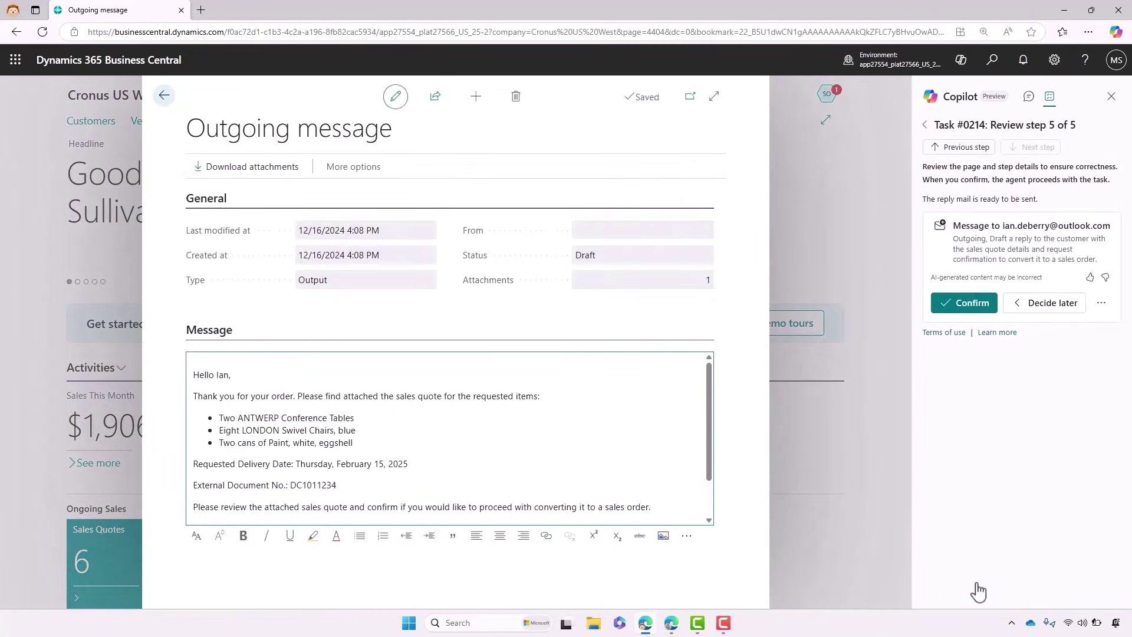
{"action": "scroll", "coordinate": [641, 482], "scroll_direction": "down", "scroll_amount": 2}
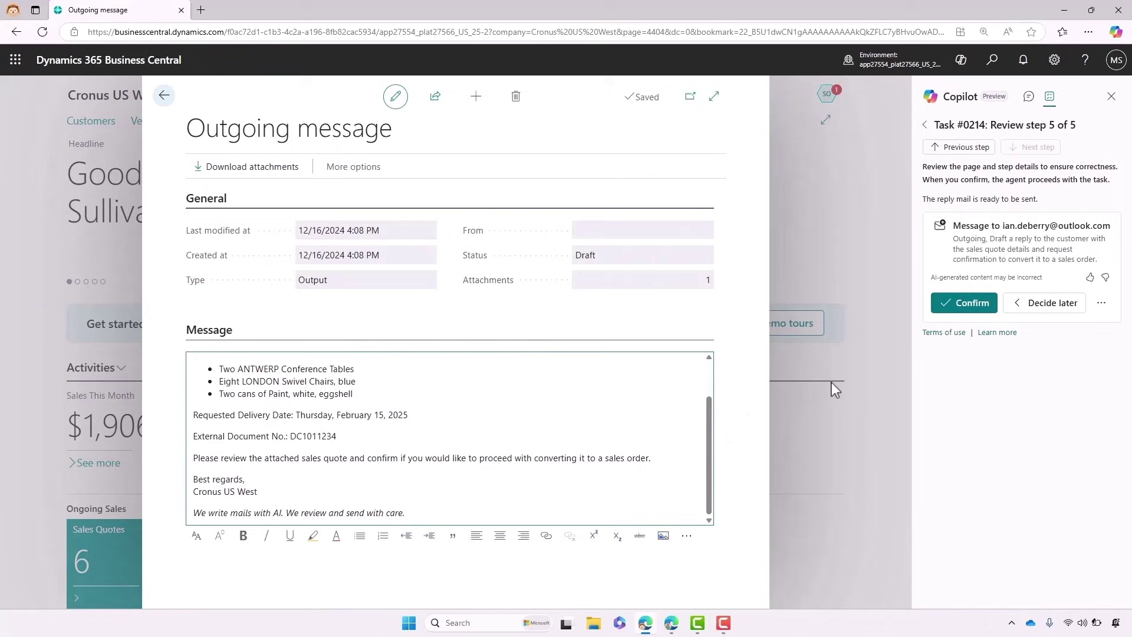
{"action": "left_click", "coordinate": [948, 306]}
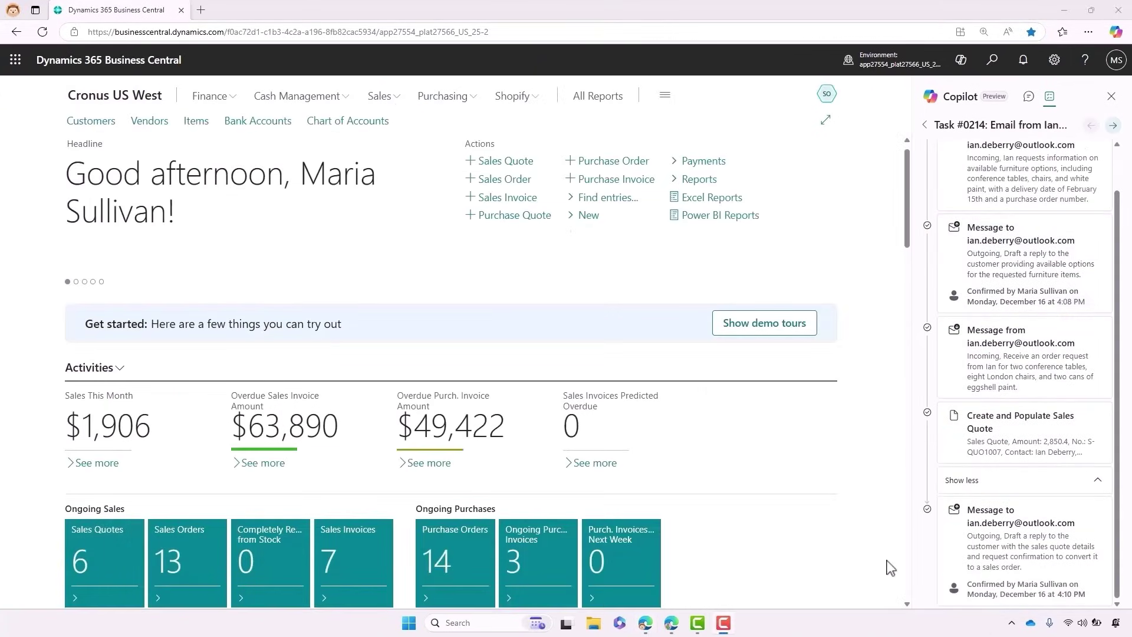
Switch to Outlook and preview the attached Sales - Quote.pdf
{"action": "left_click", "coordinate": [672, 626]}
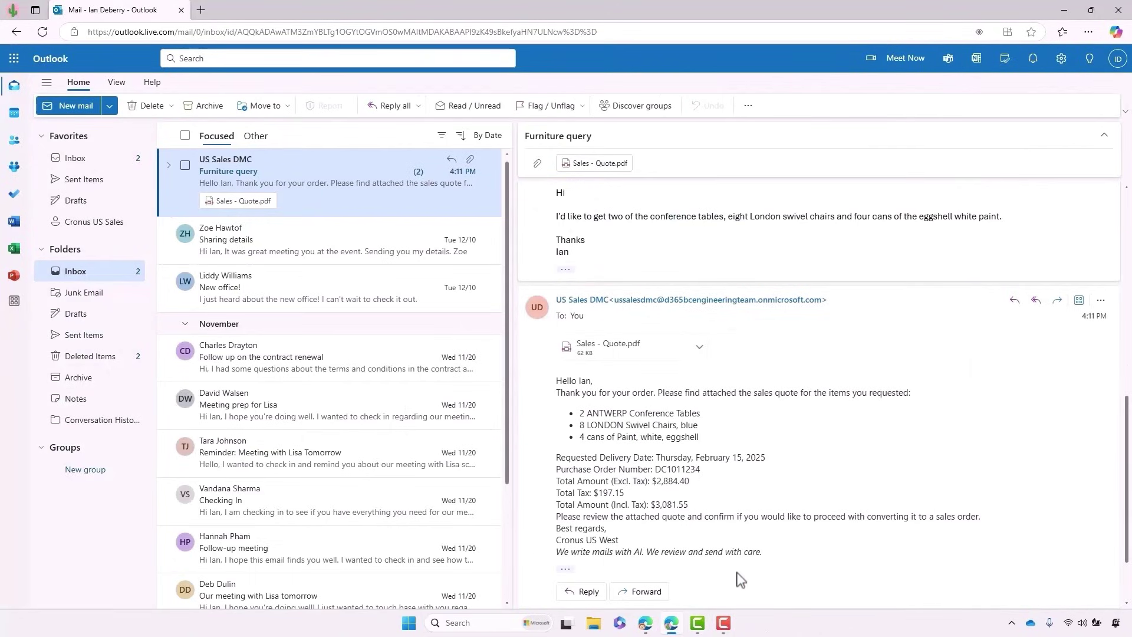
{"action": "left_click", "coordinate": [676, 361]}
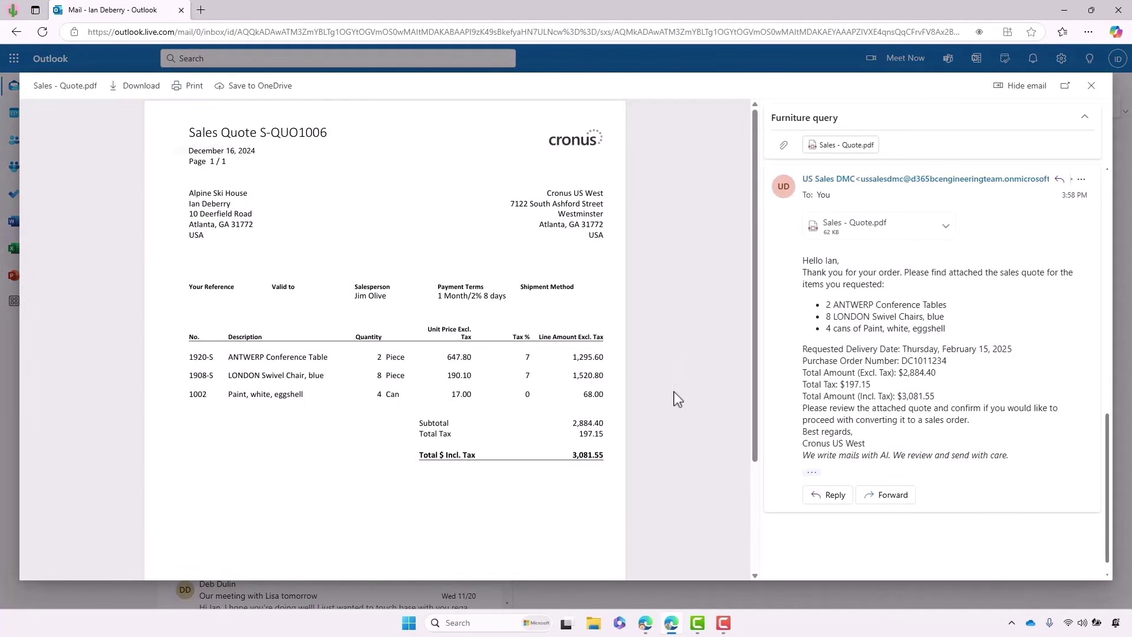
{"action": "left_click", "coordinate": [645, 623]}
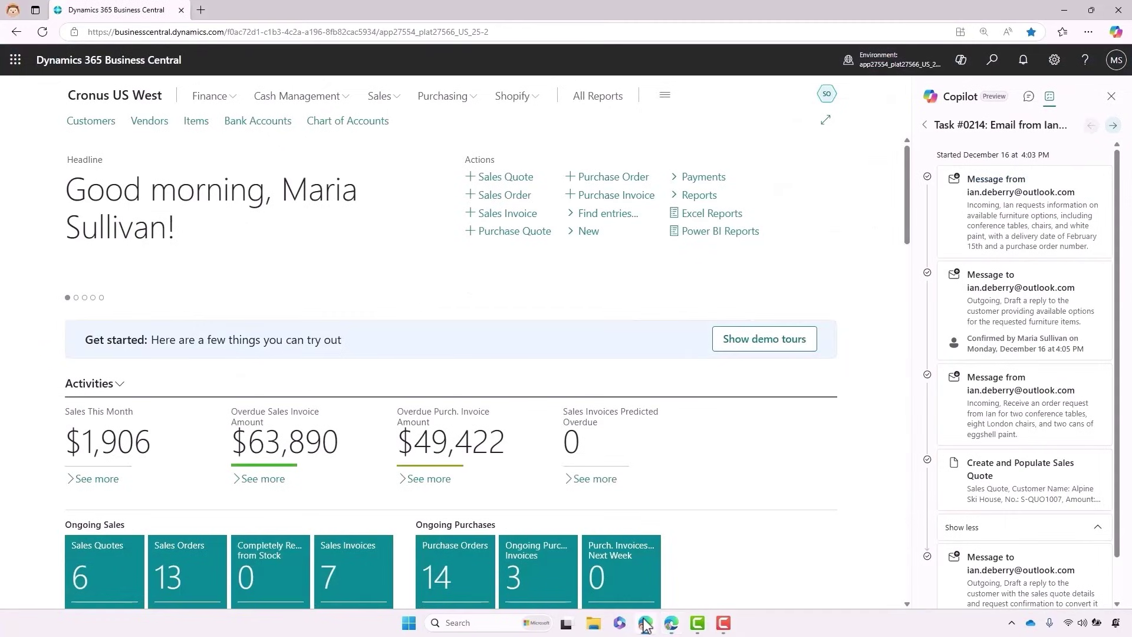